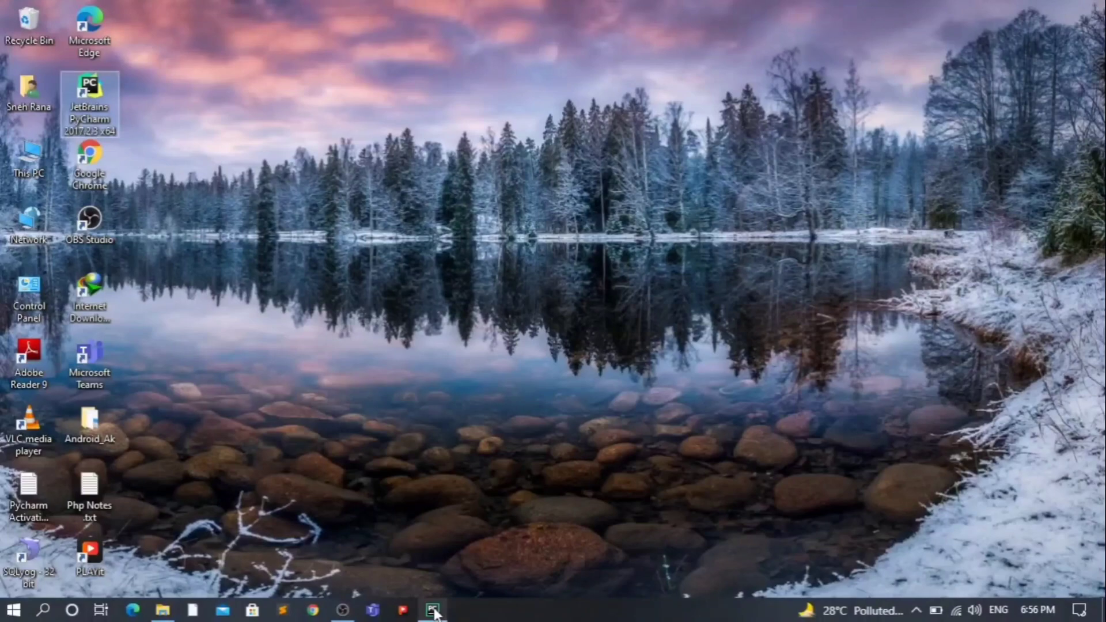
Start a new Python file in the Python Programs project via File > New.
click(435, 611)
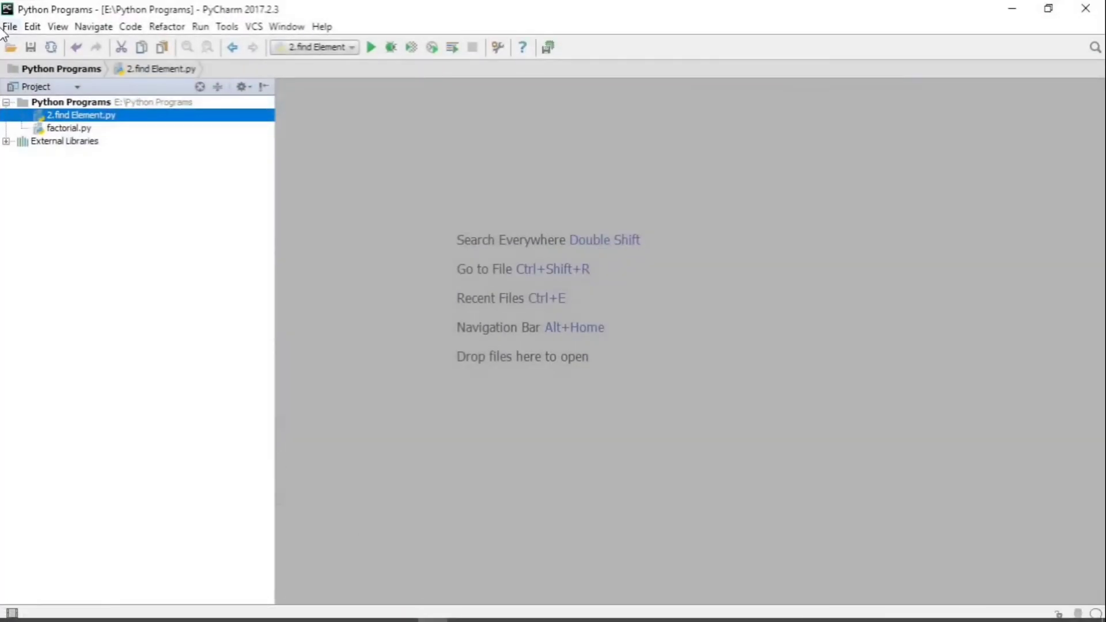
click(9, 27)
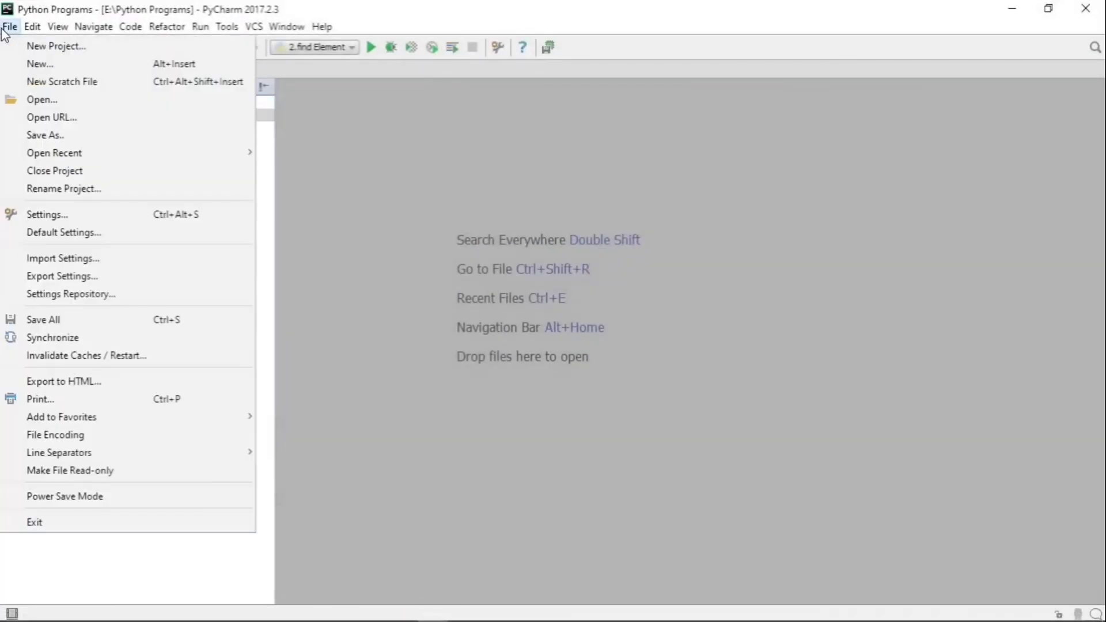
click(37, 64)
click(78, 200)
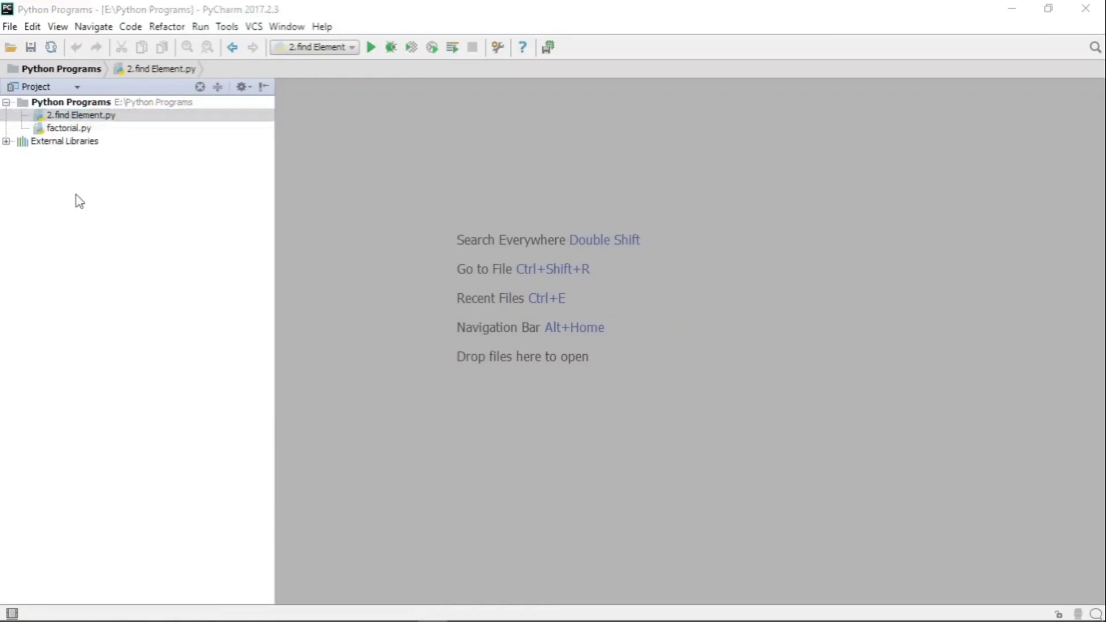
text(3.)
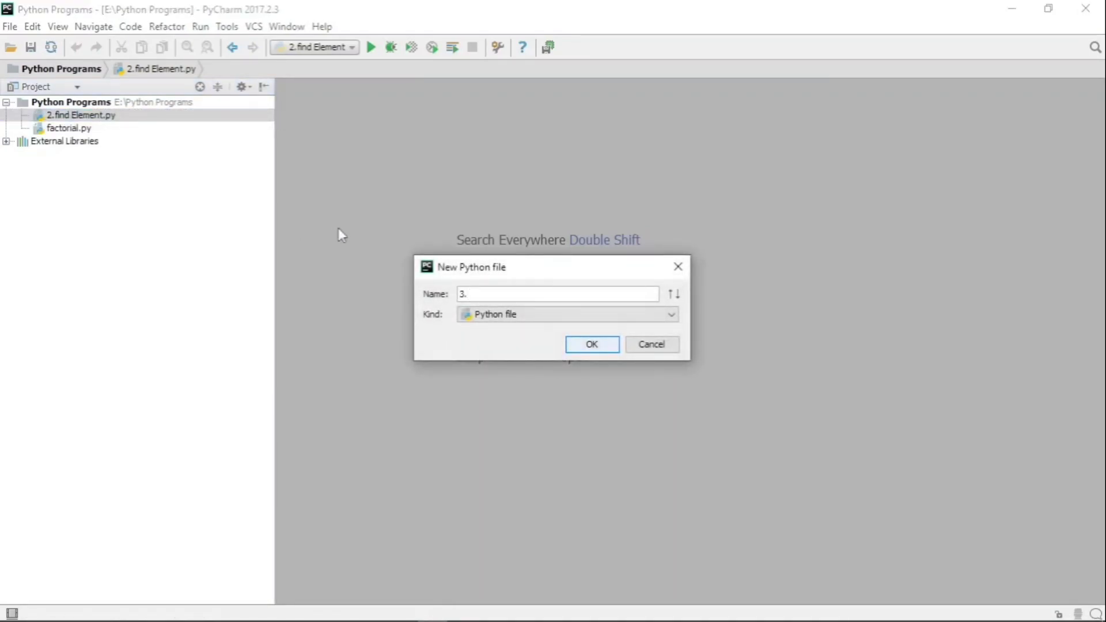
text(find )
text(e)
text(ven)
text( nu)
text(m from)
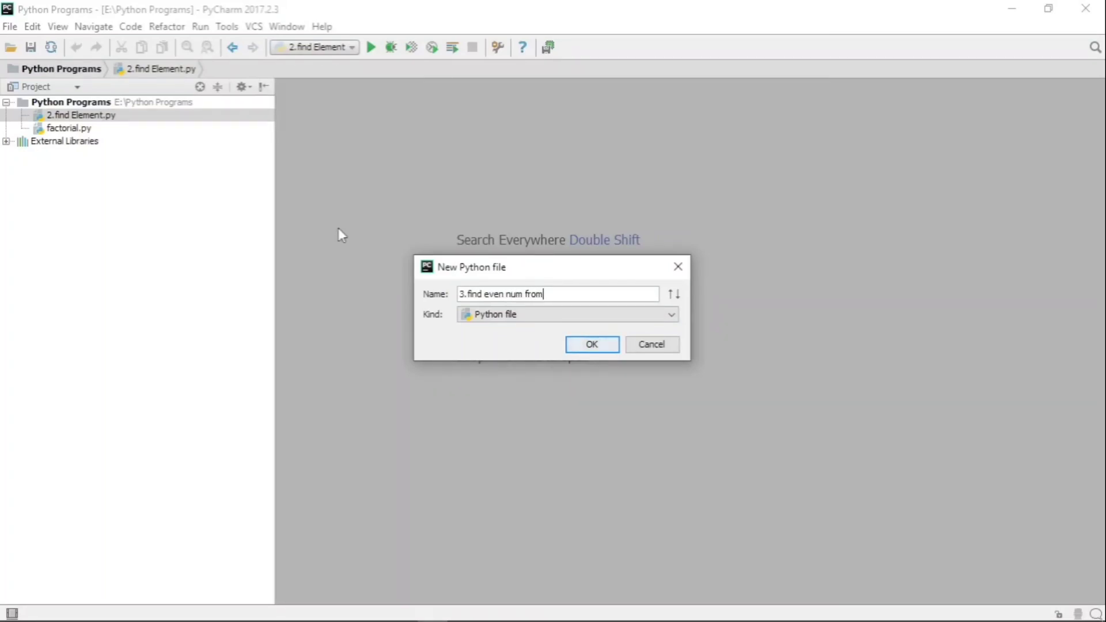
text( list)
Create '3.find even num from list.py' with header comment '#Write a program to find even numbers from given list'.
key(Return)
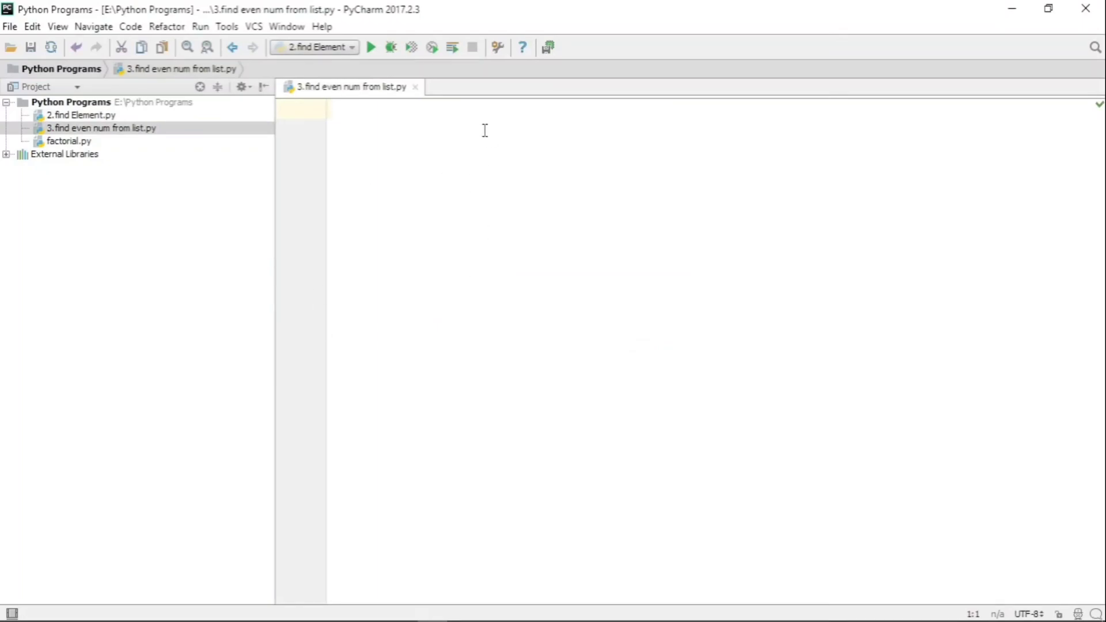
text(#)
text(Write )
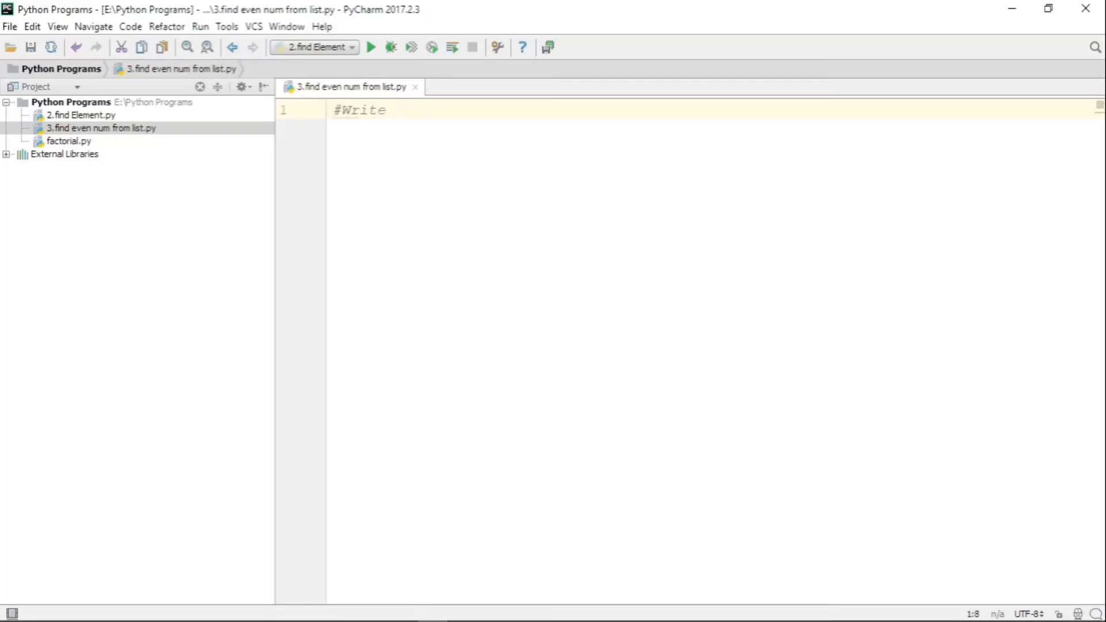
text(a program )
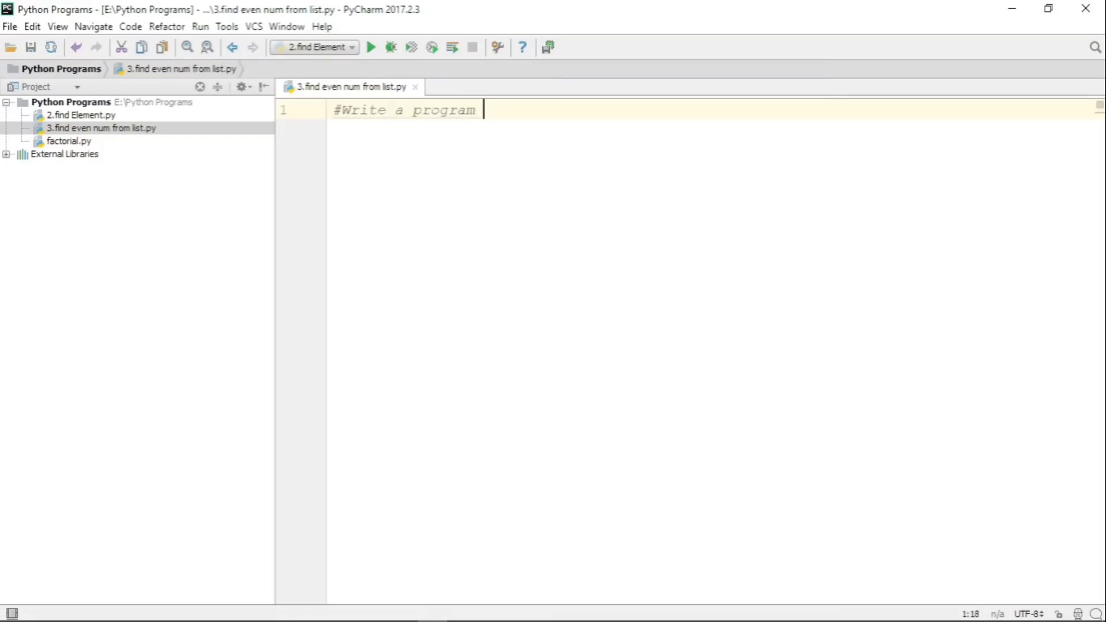
text(to find even )
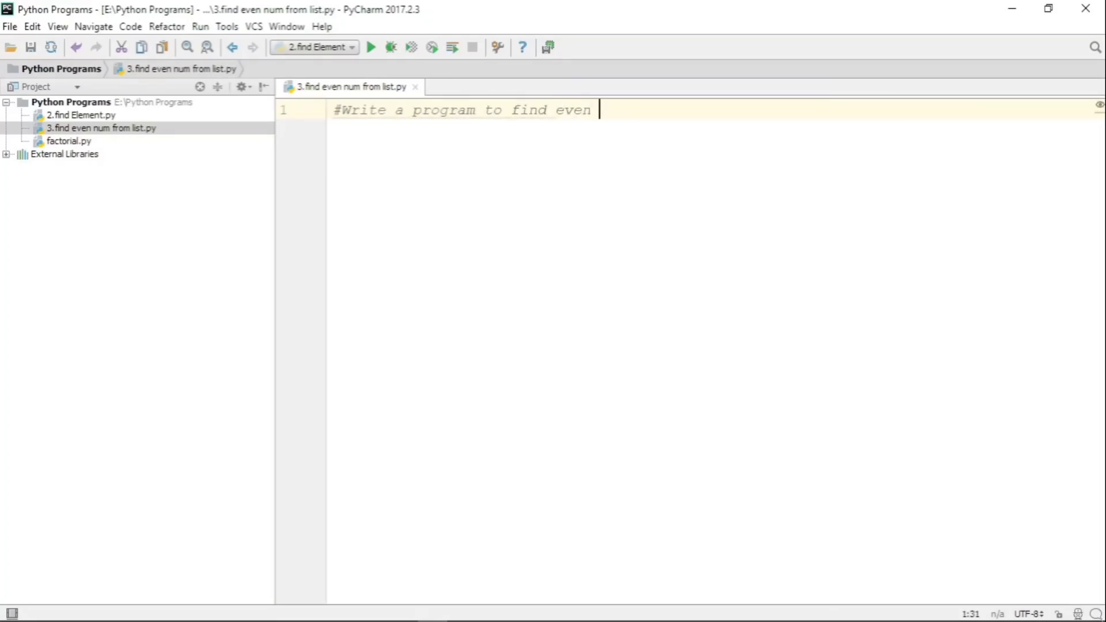
text(numbers fro)
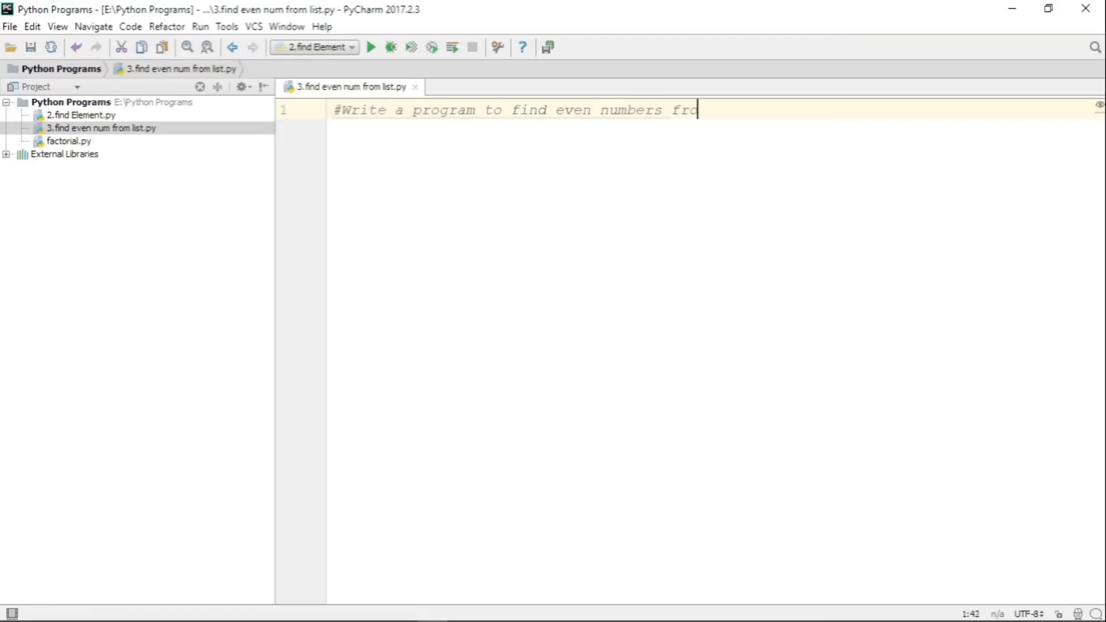
text(m given list)
key(Return)
key(Return)
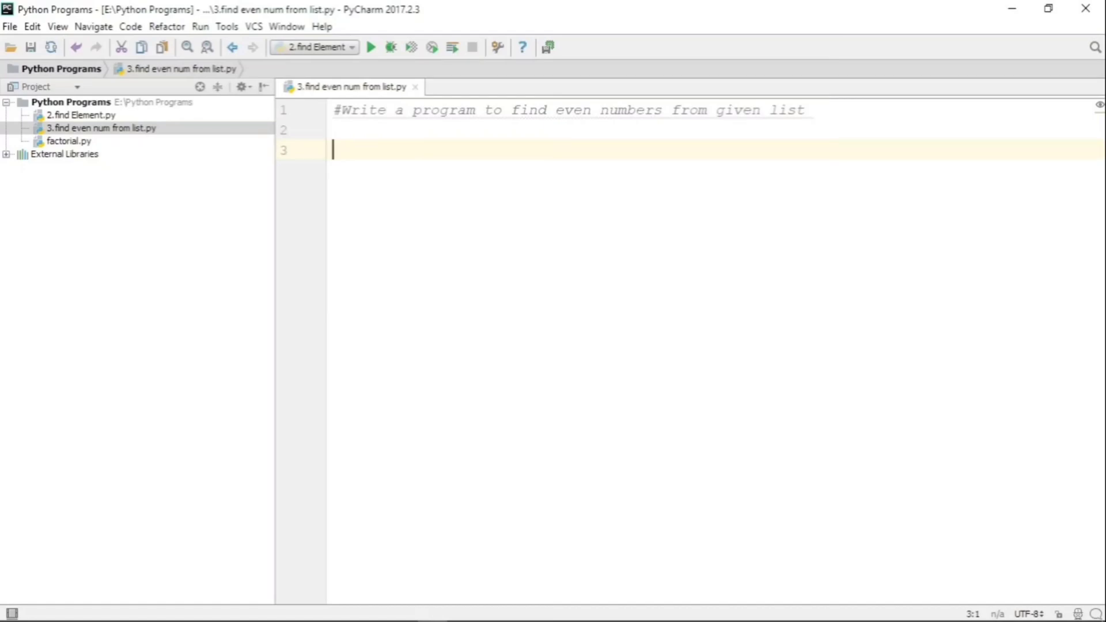
text(#a is )
text(given list)
Add comment '#a is given list' and define a = [1,4,9,16,25,36,49,64,81,100].
key(Return)
text(a = [)
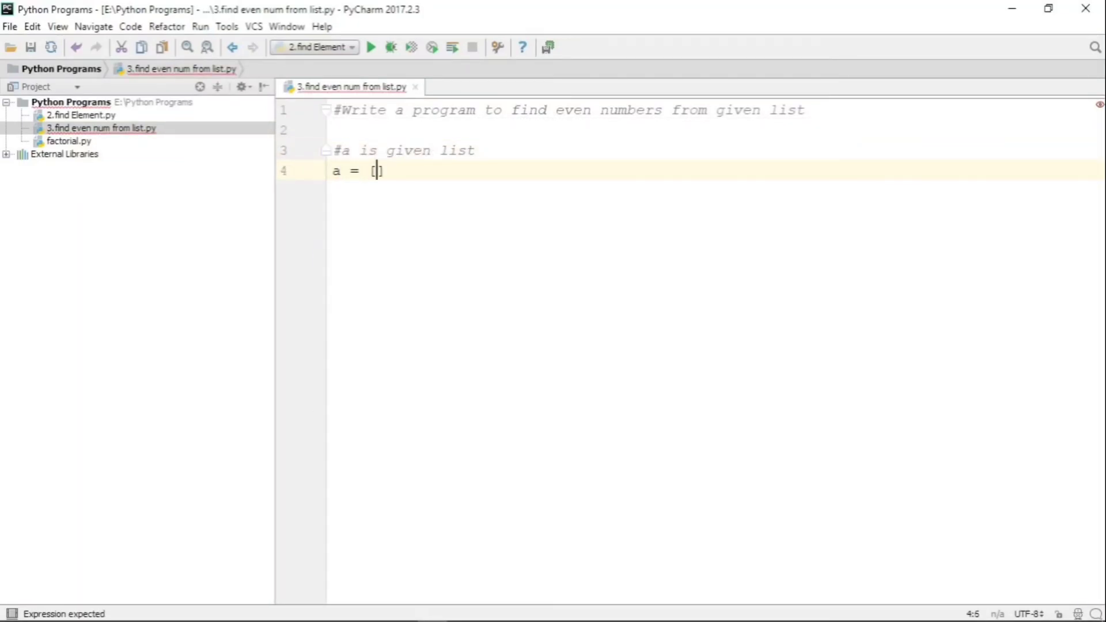
text(1,4,9,16)
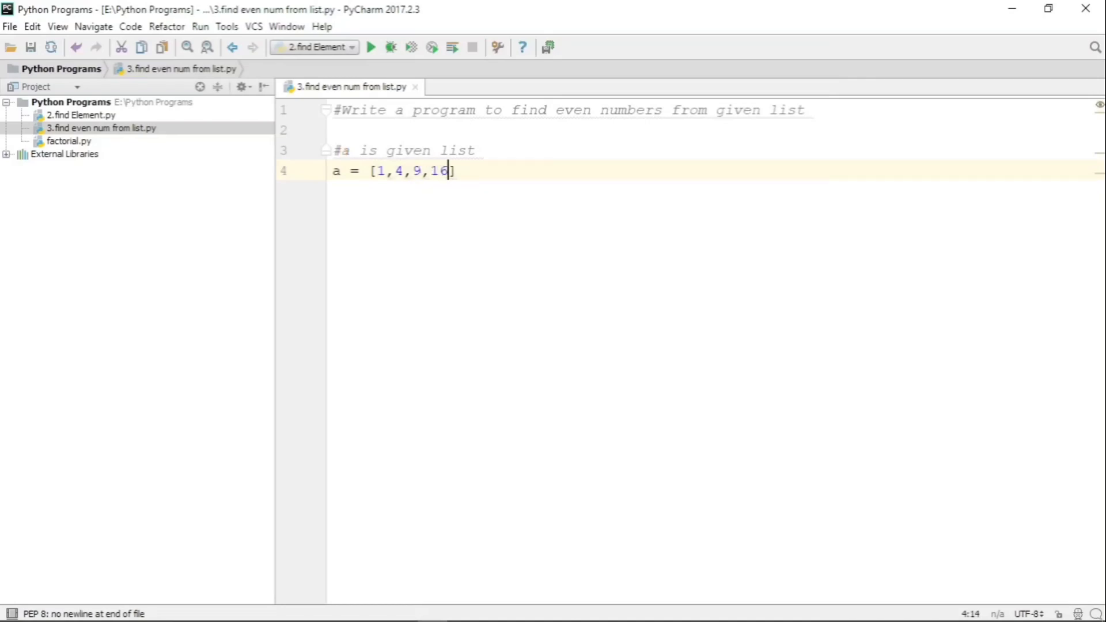
text(,25,36,49,)
text(64,81,100)
key(End)
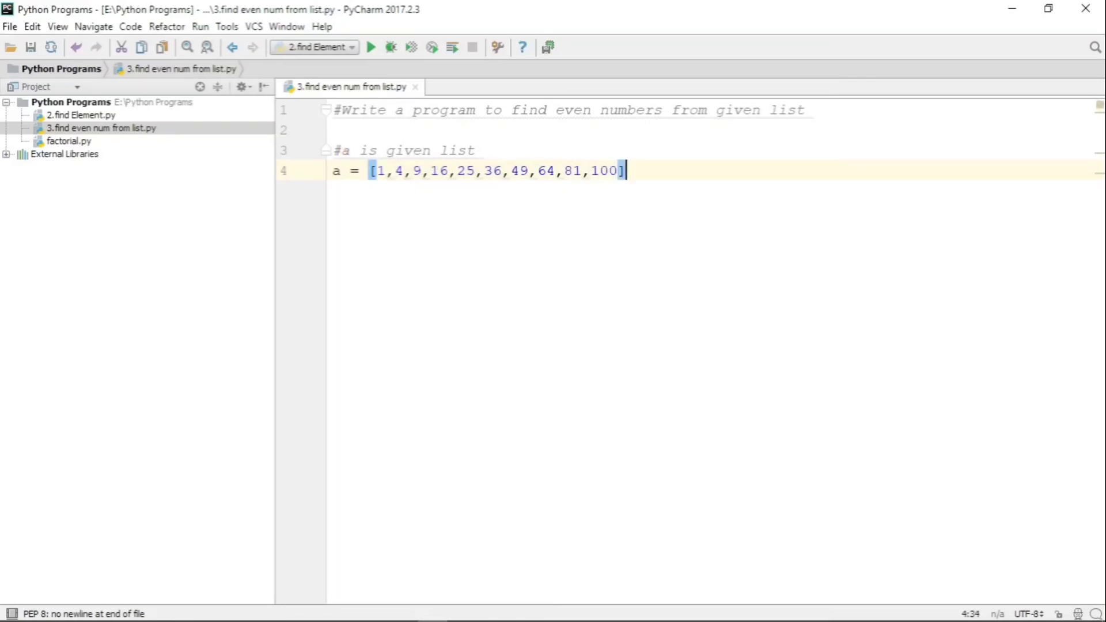
key(Return)
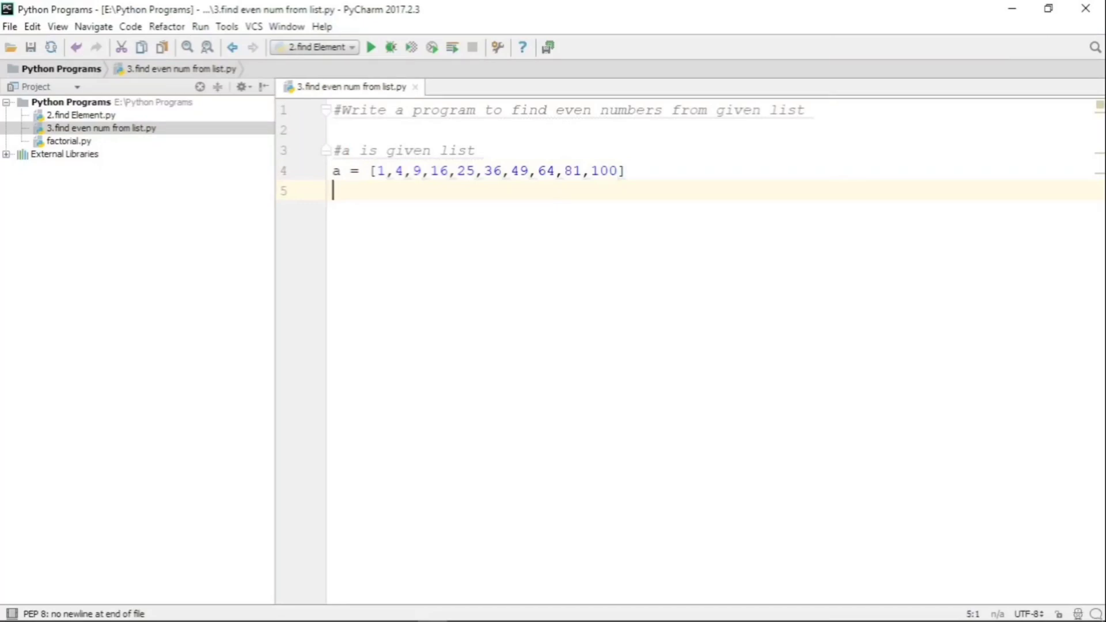
key(Return)
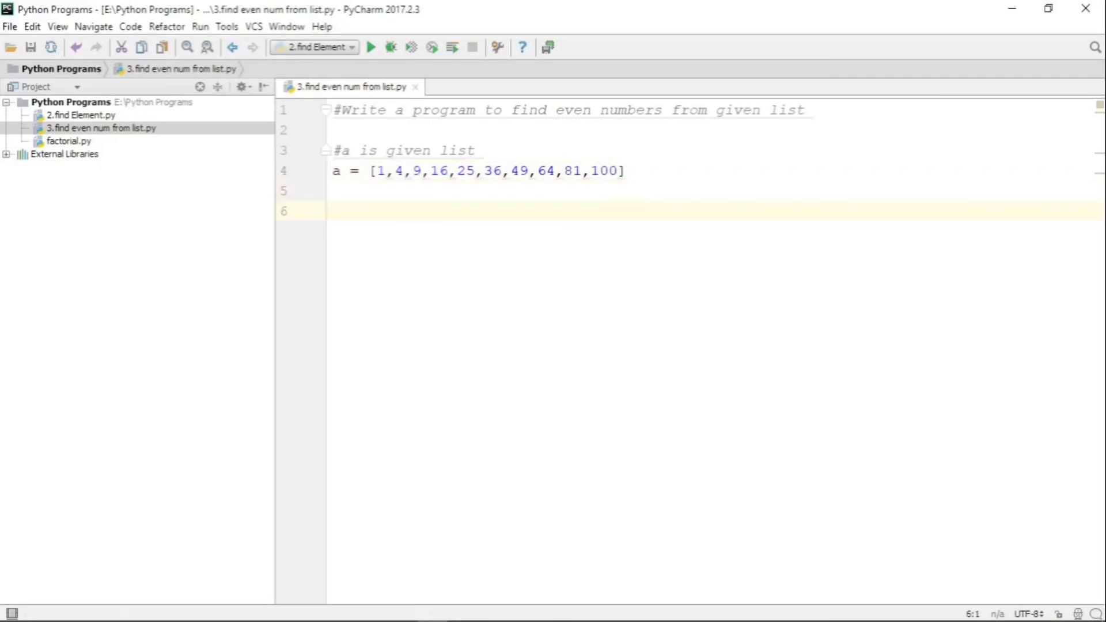
text(#Find even numbers)
text( f)
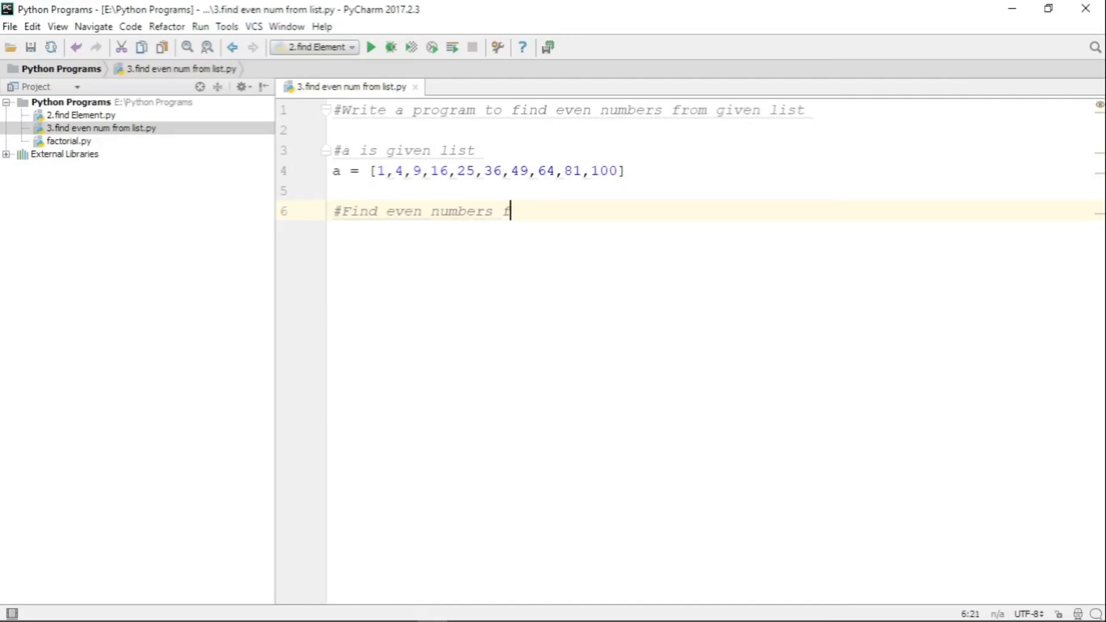
text(rom the list , )
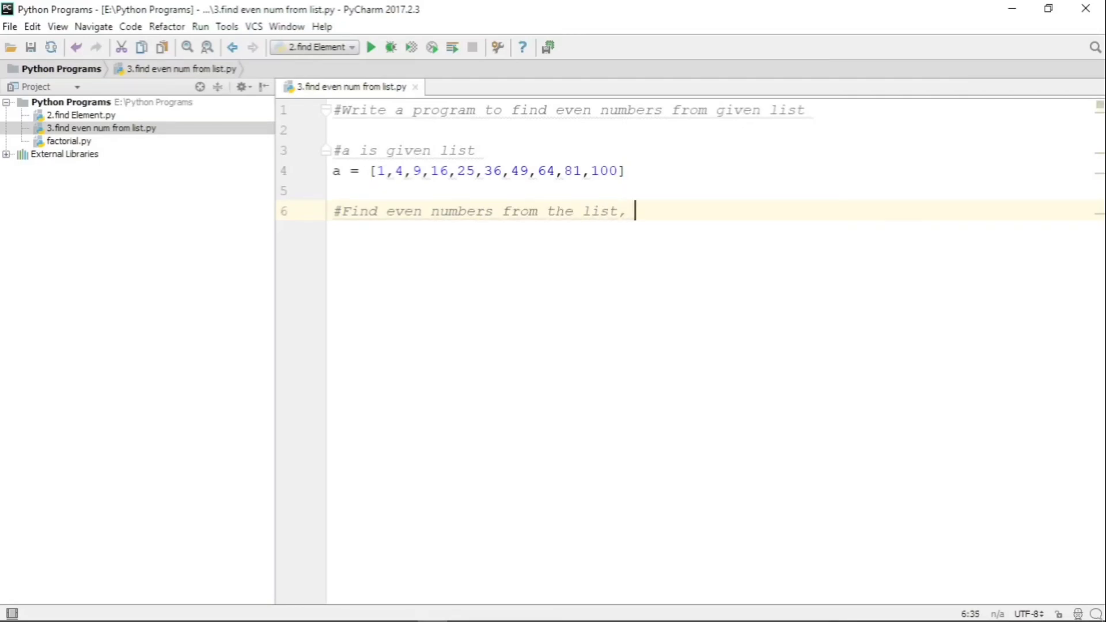
text(make list in ''b)
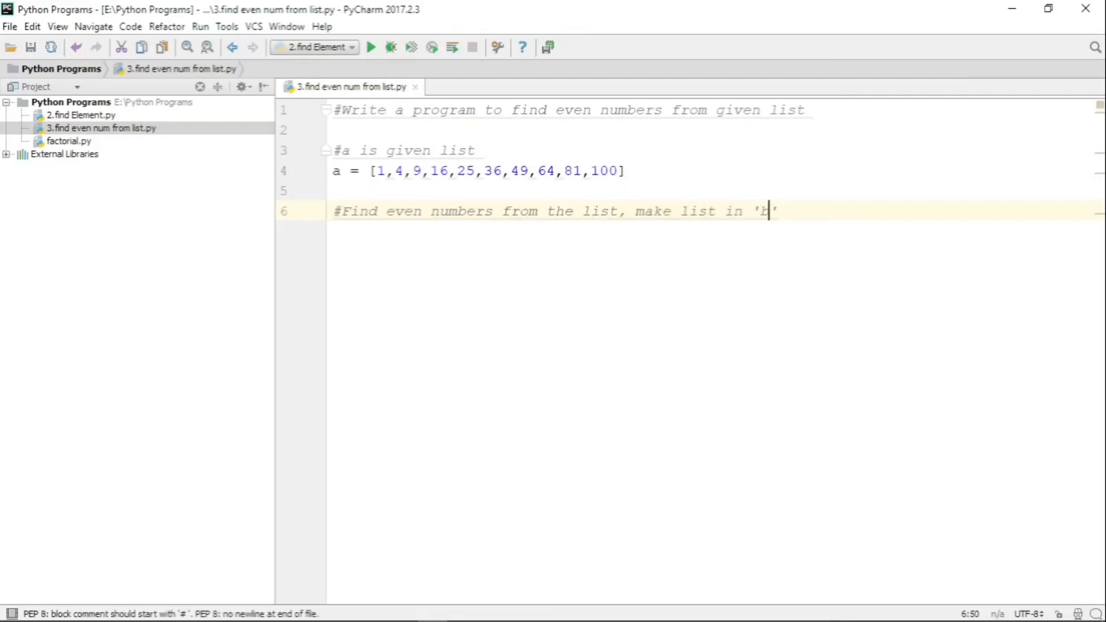
Add comment "#Find even numbers from the list, make list in 'b'" with a blank line below.
key(End)
key(Return)
key(Return)
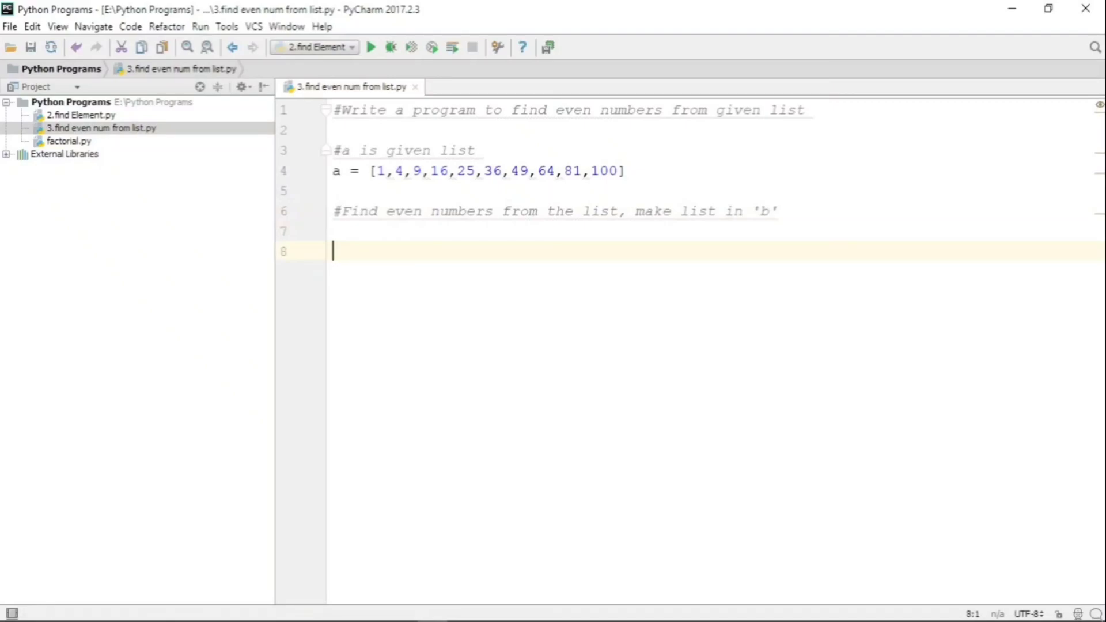
text(b = [n)
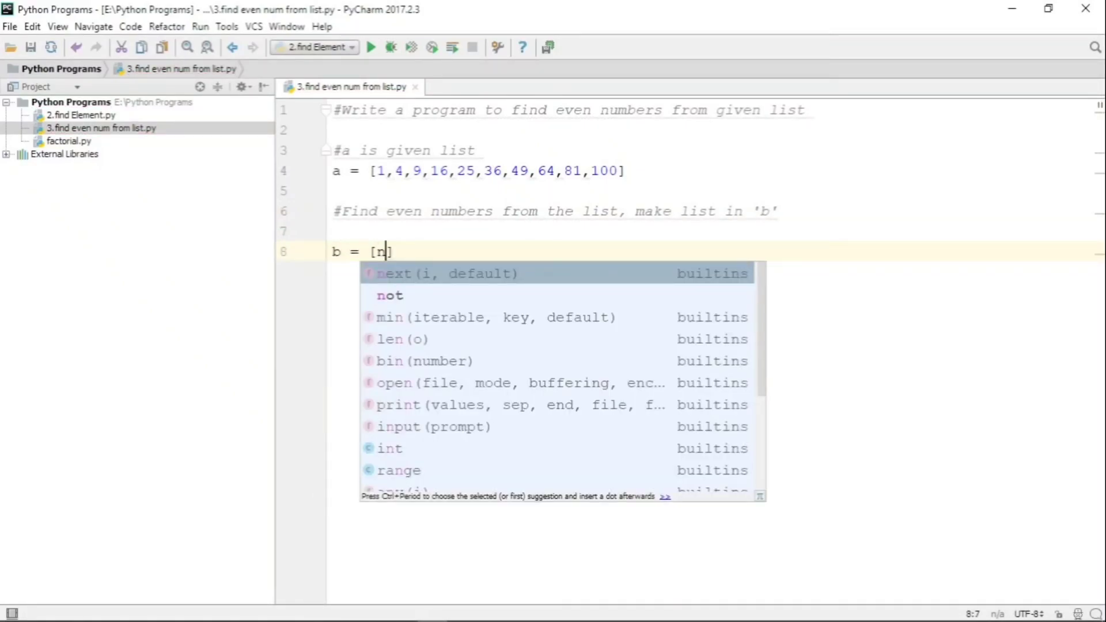
text(um for nu)
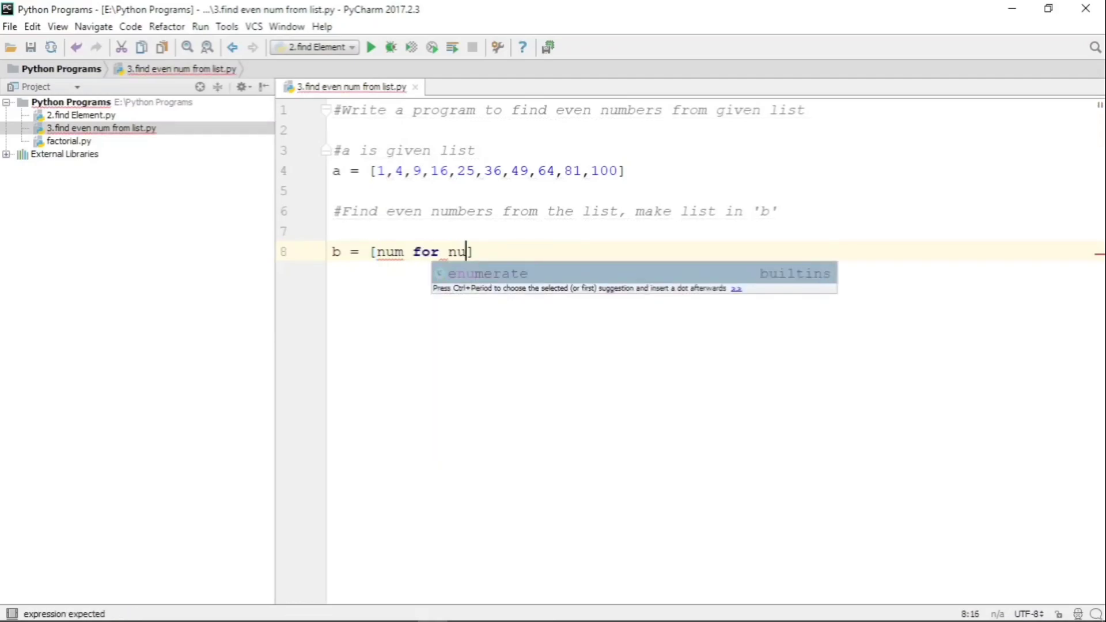
text(m in a if )
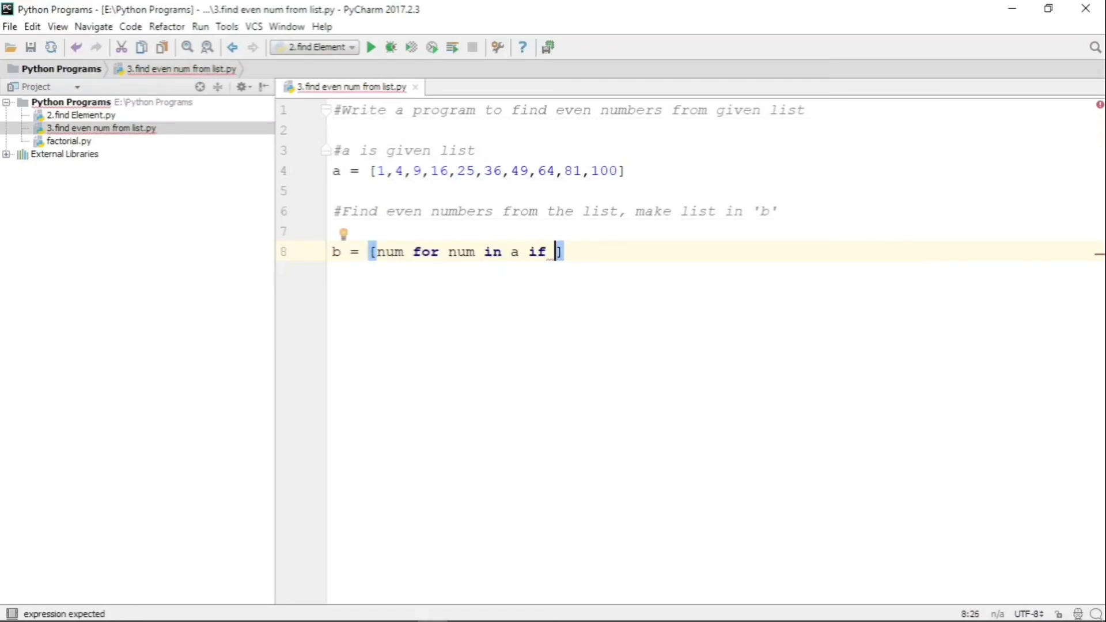
text(num%2)
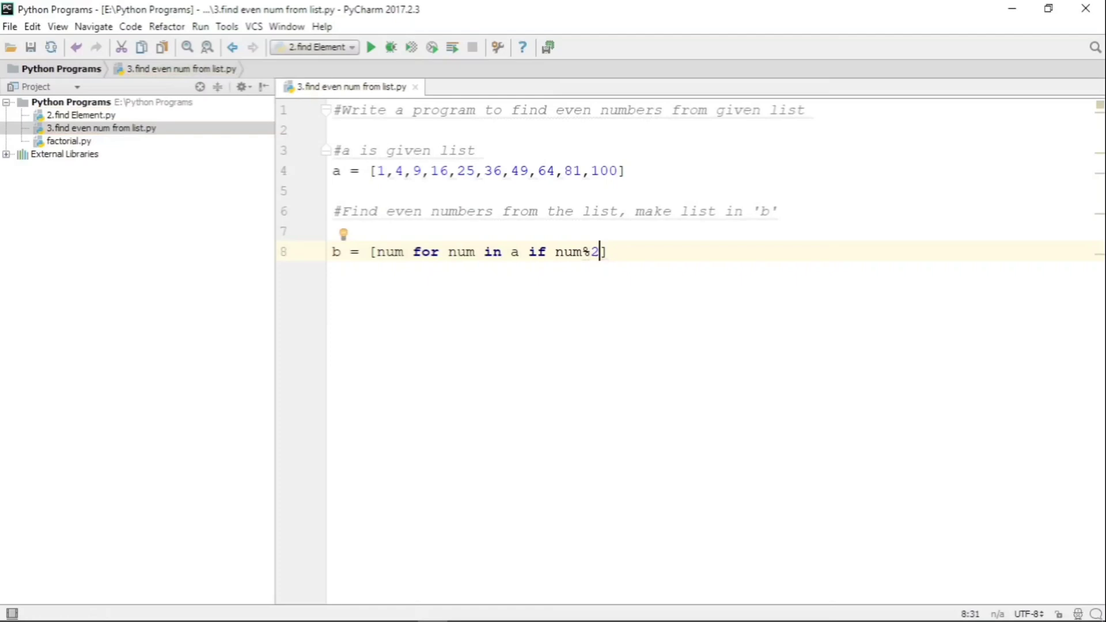
Write b = [num for num in a if num % 2 == 0] directly under the comment.
key(Left)
key(Left)
key(Right)
key(End)
text(== 0)
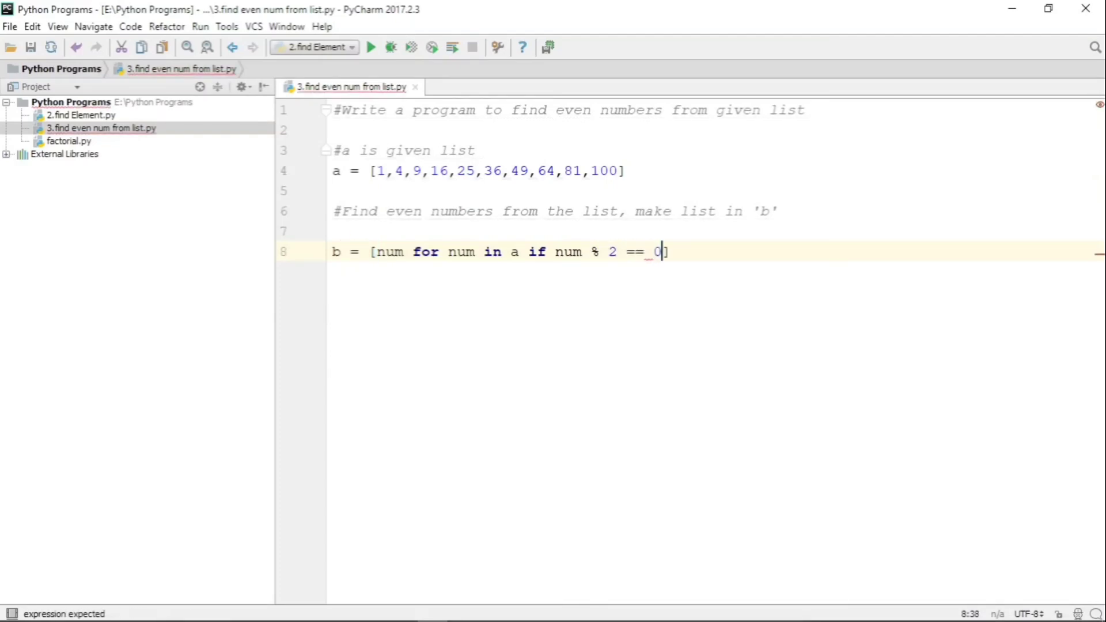
key(Up)
key(Delete)
key(End)
key(Return)
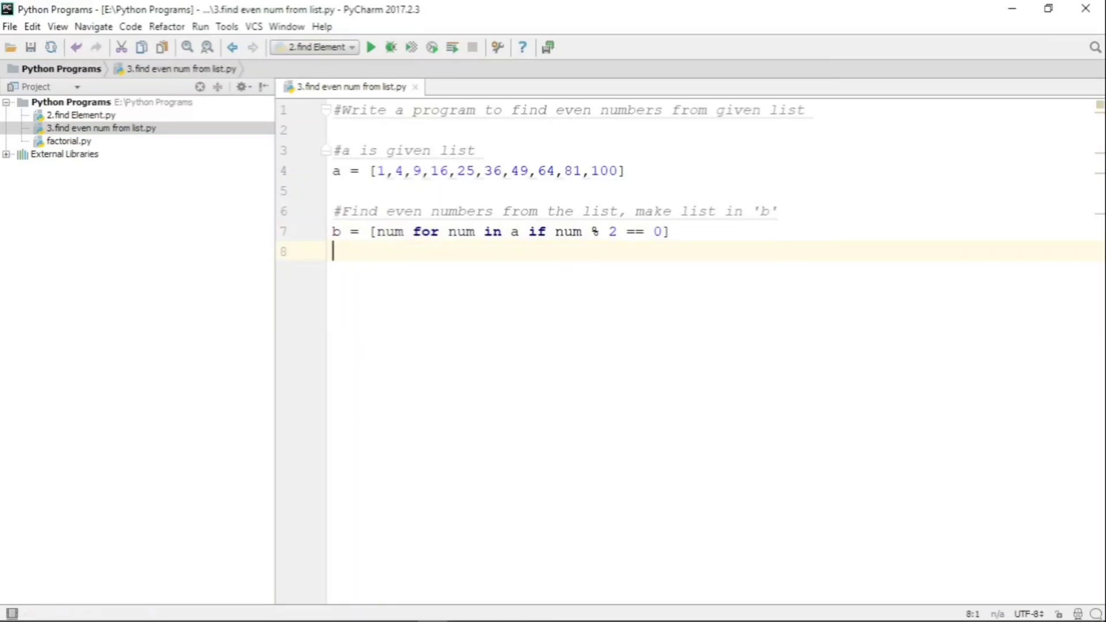
Add comment "#print the given list 'a'" and print("Given list is",a).
key(Return)
text(#print the )
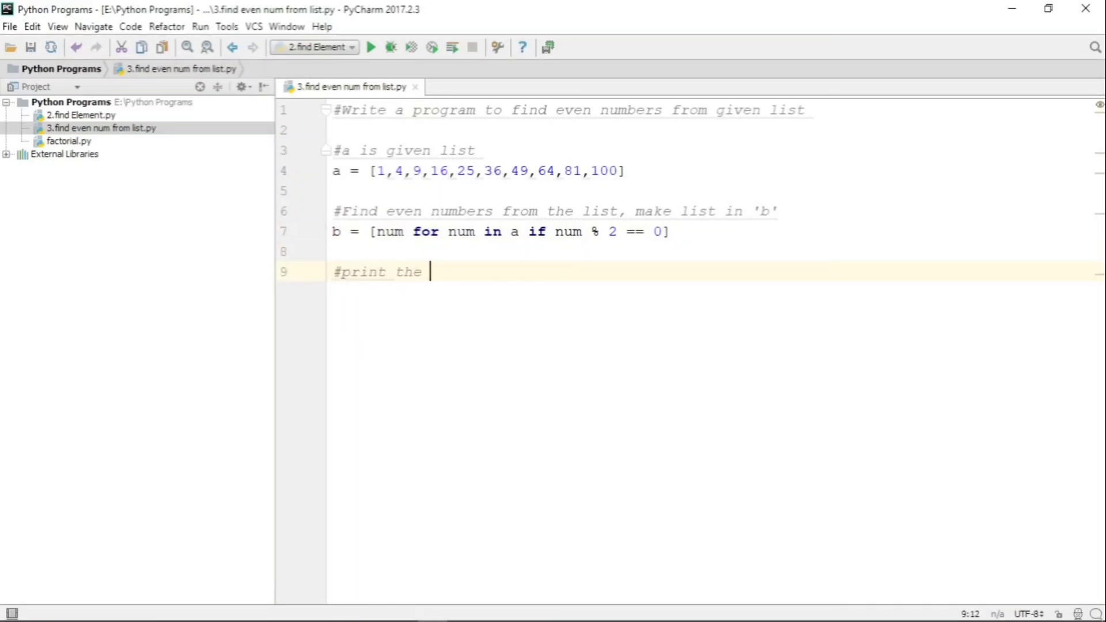
text(given list )
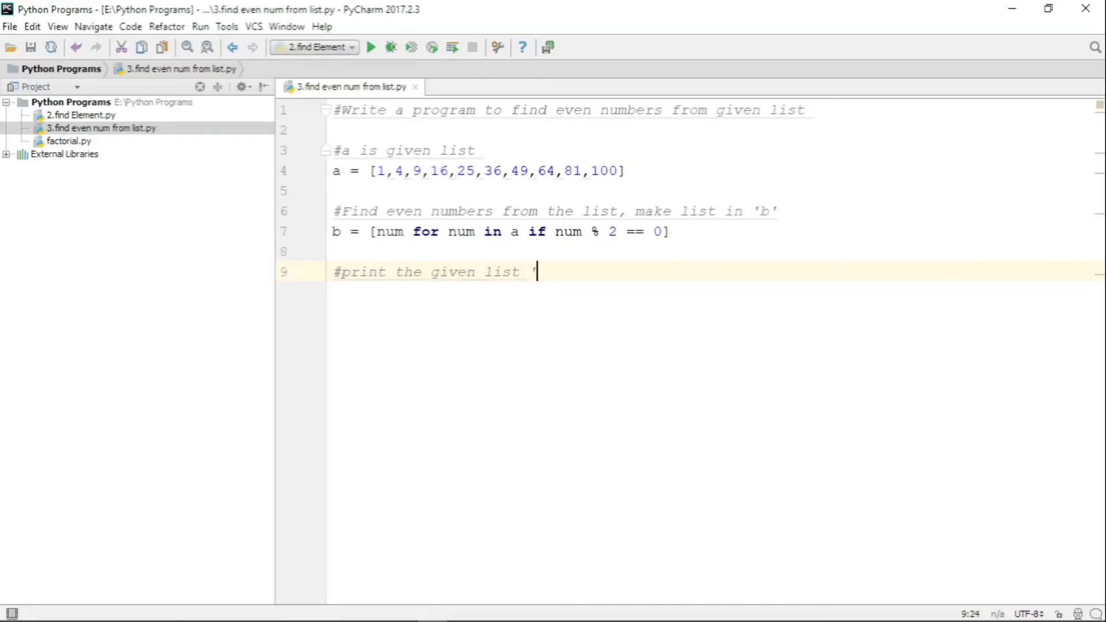
text(''a)
key(End)
key(Return)
text(print()
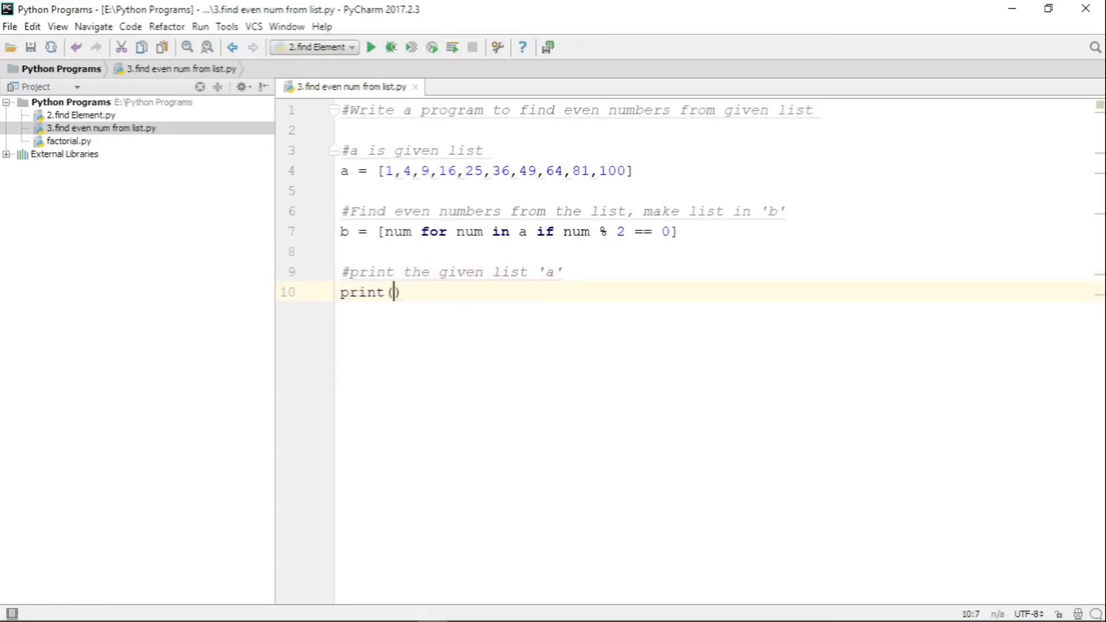
text("Given list)
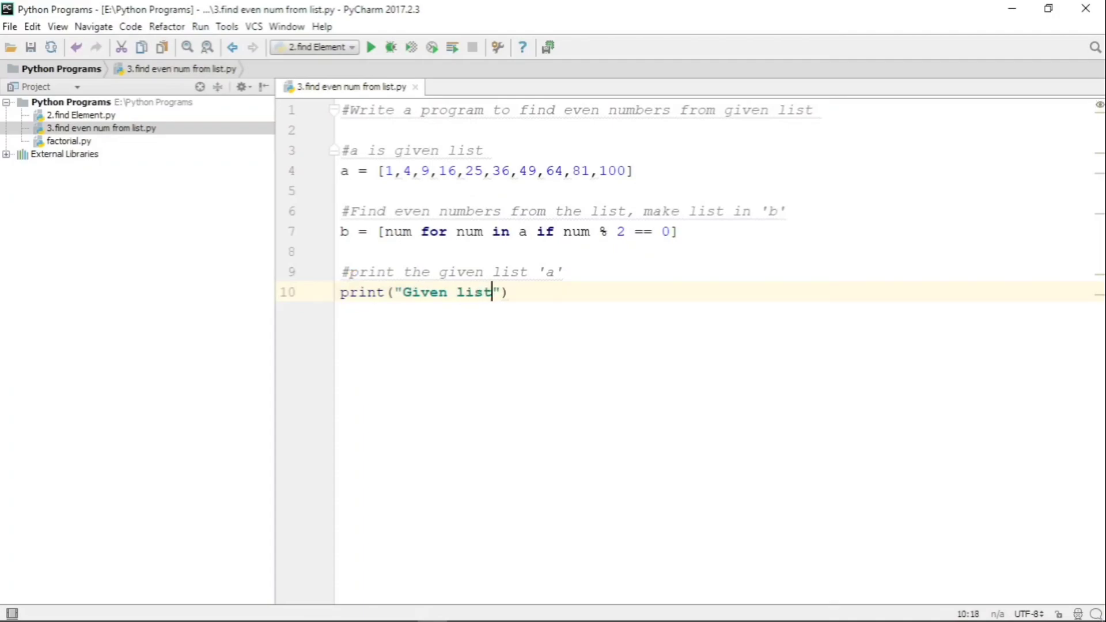
text( is)
key(Right)
text(,a)
key(End)
key(Return)
key(Return)
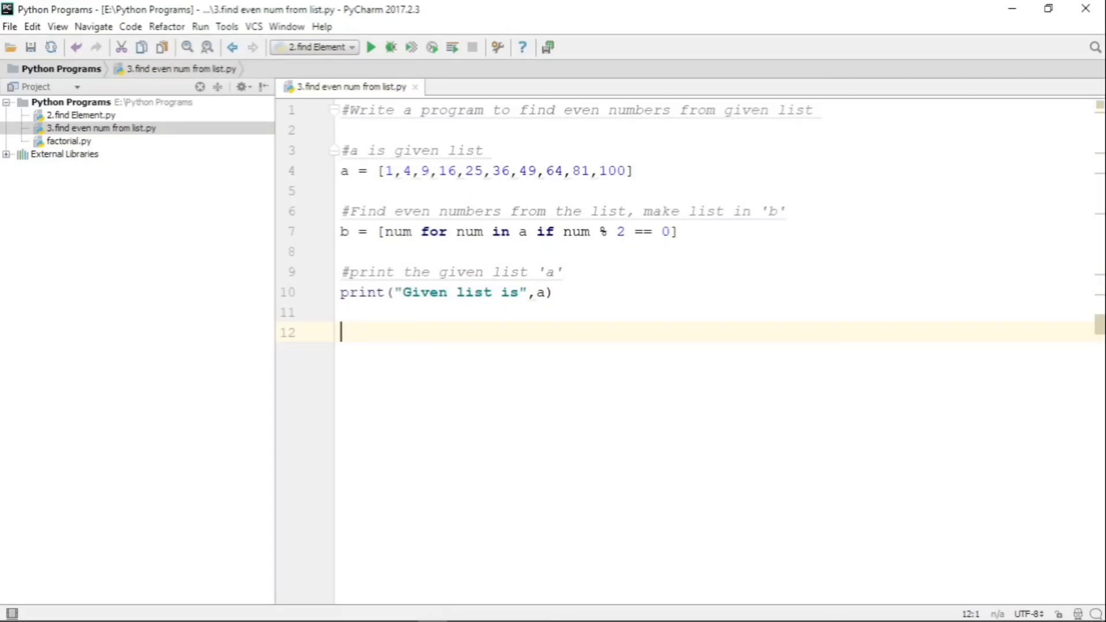
text(#Print )
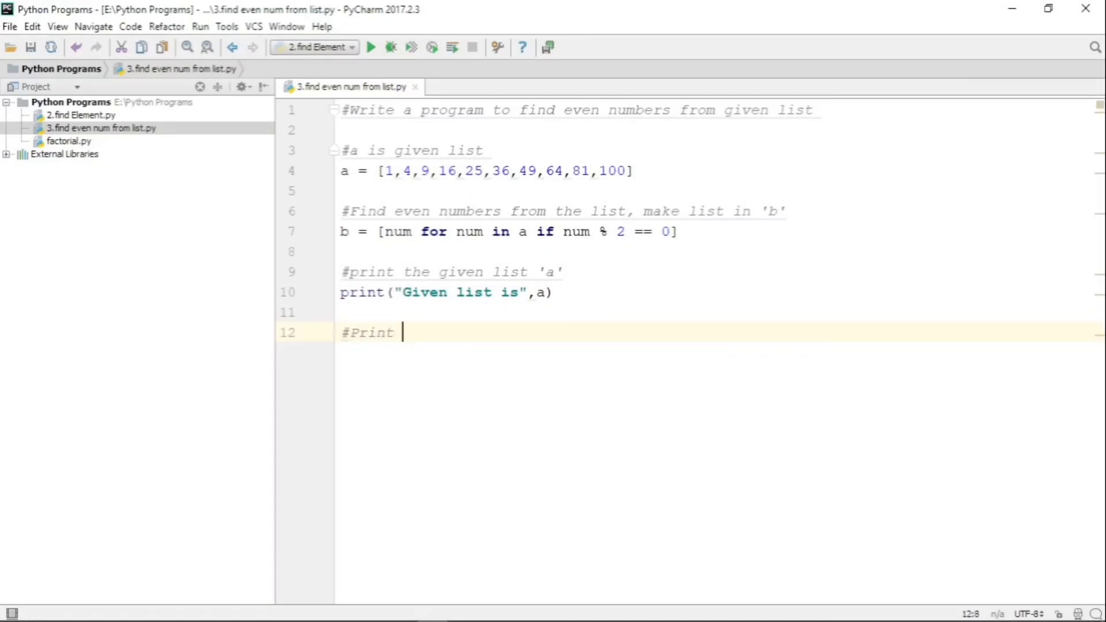
text(list 'b' with )
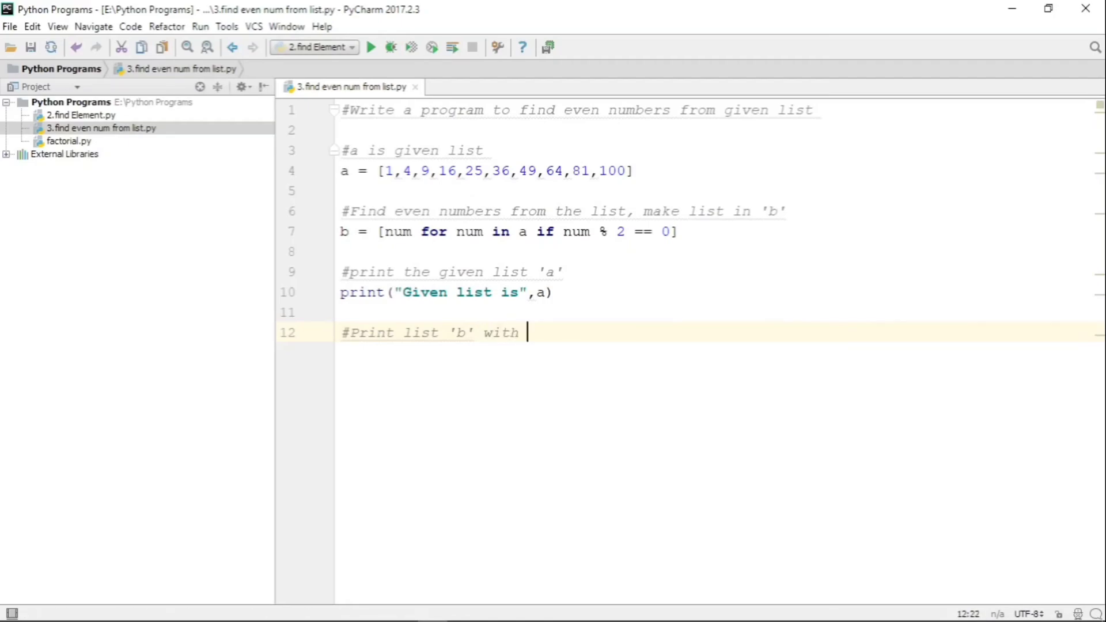
text(even of 'a')
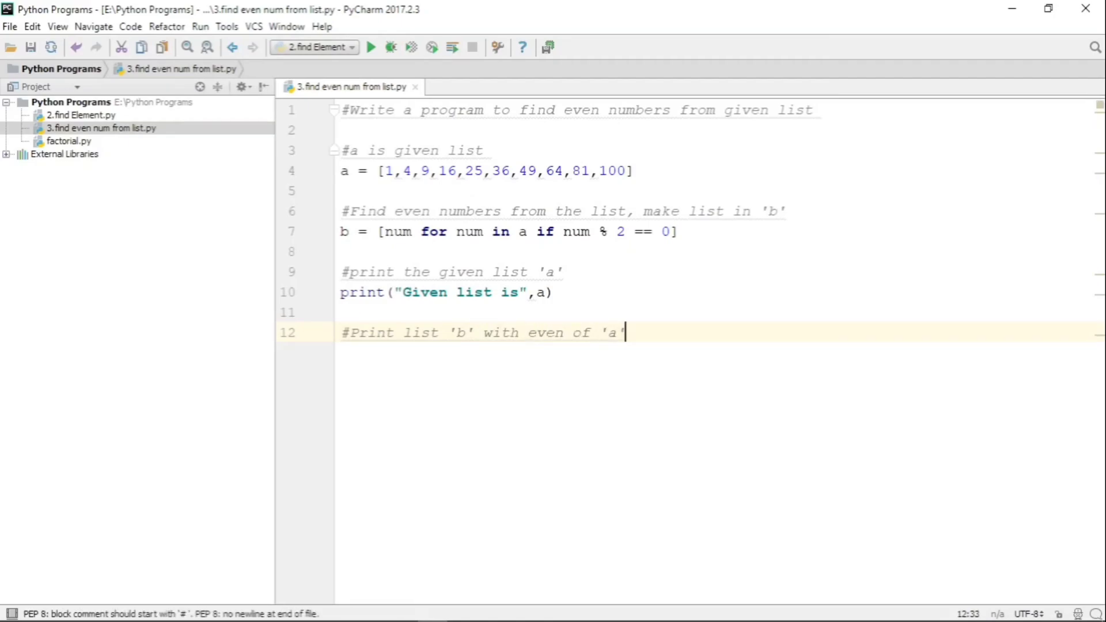
Add comment "#Print list 'b' with even of 'a'" and print("Even elements arom given list are",b).
key(Return)
text(print("Even )
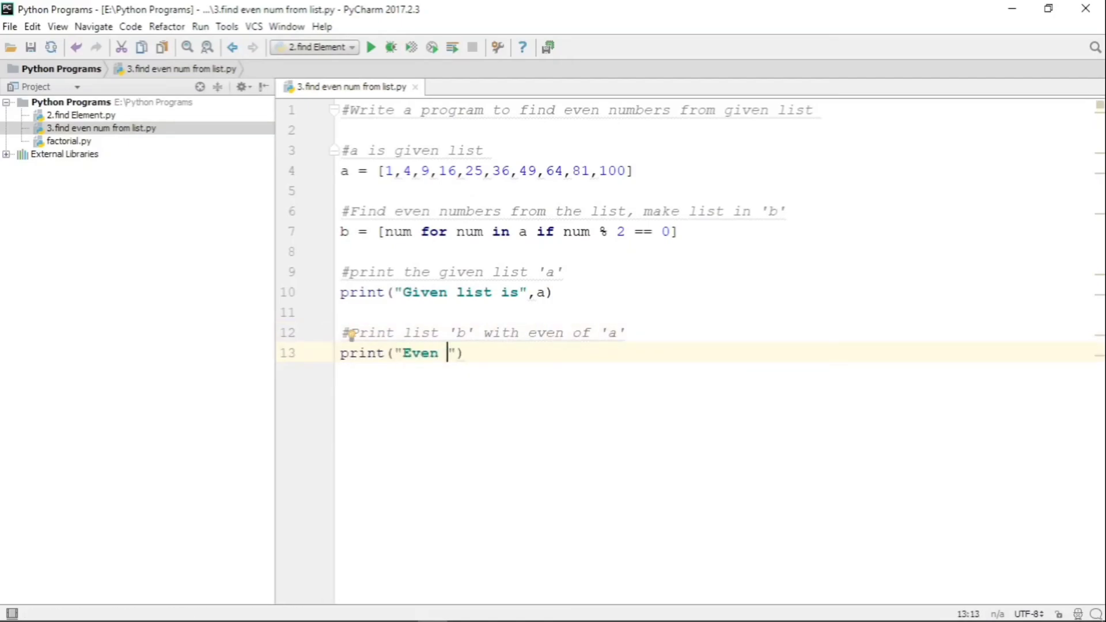
text(elements arom gi)
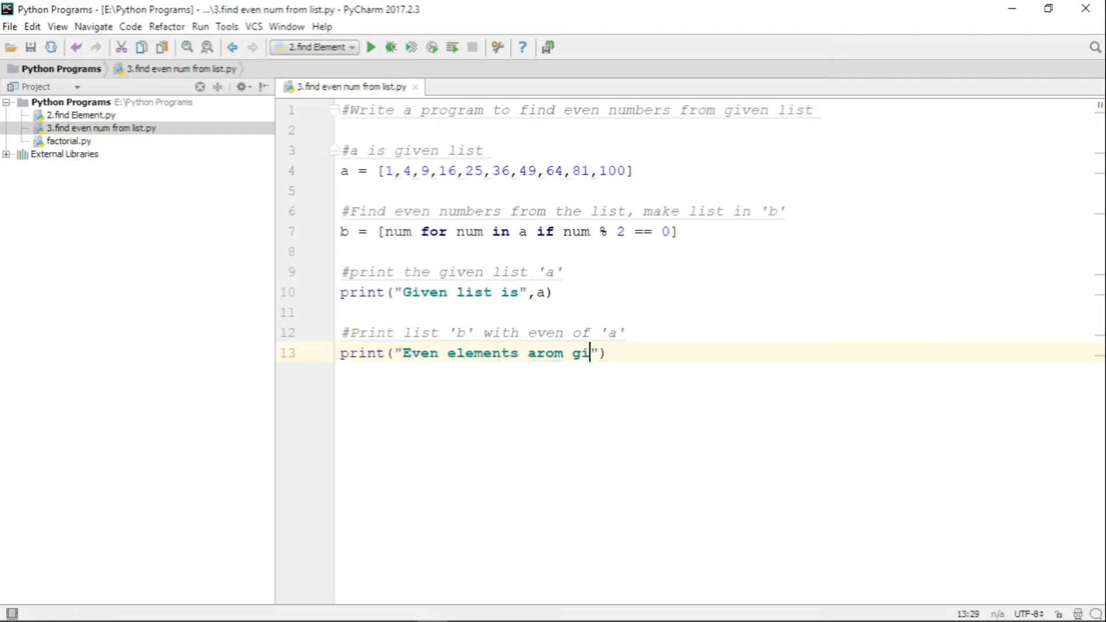
text(ven list are",b))
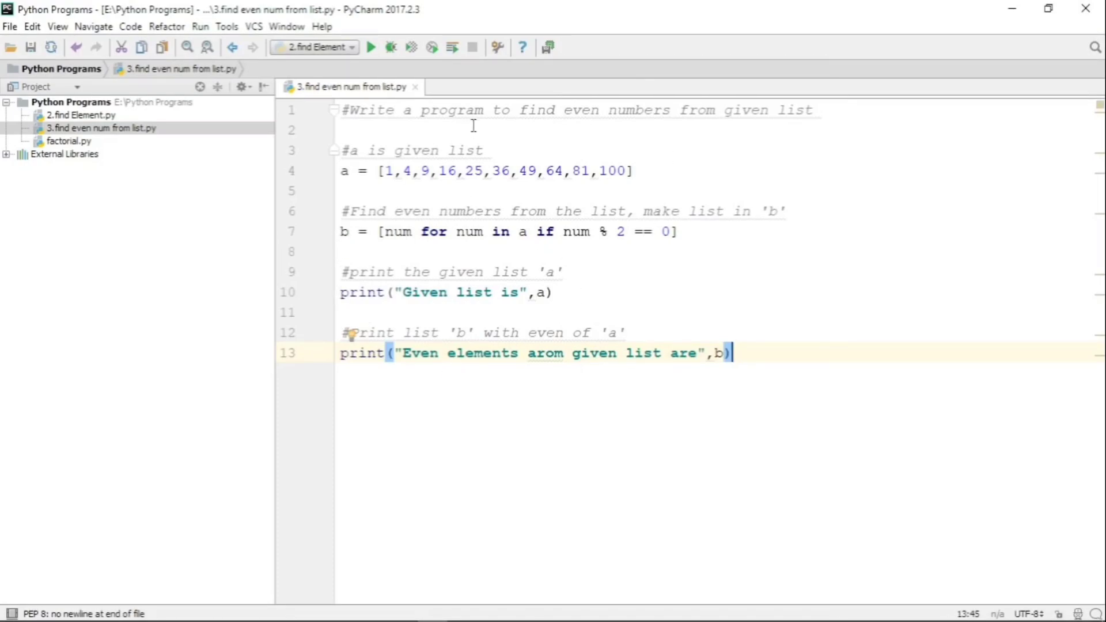
mouse_move(341, 171)
mouse_down()
mouse_move(629, 189)
mouse_move(324, 169)
mouse_up()
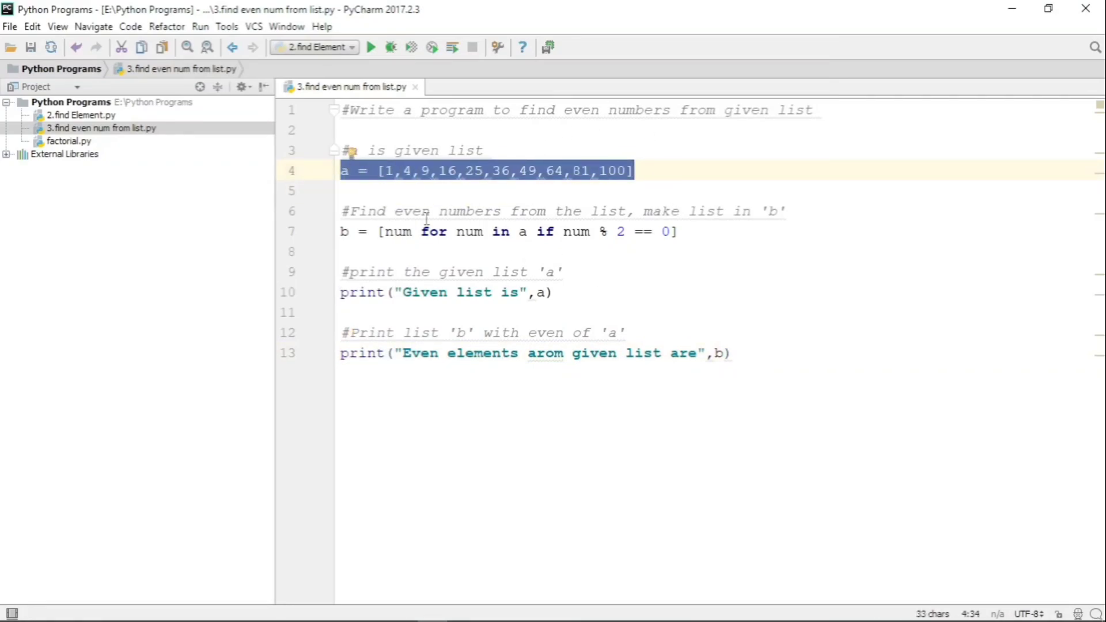
drag(341, 231, 683, 231)
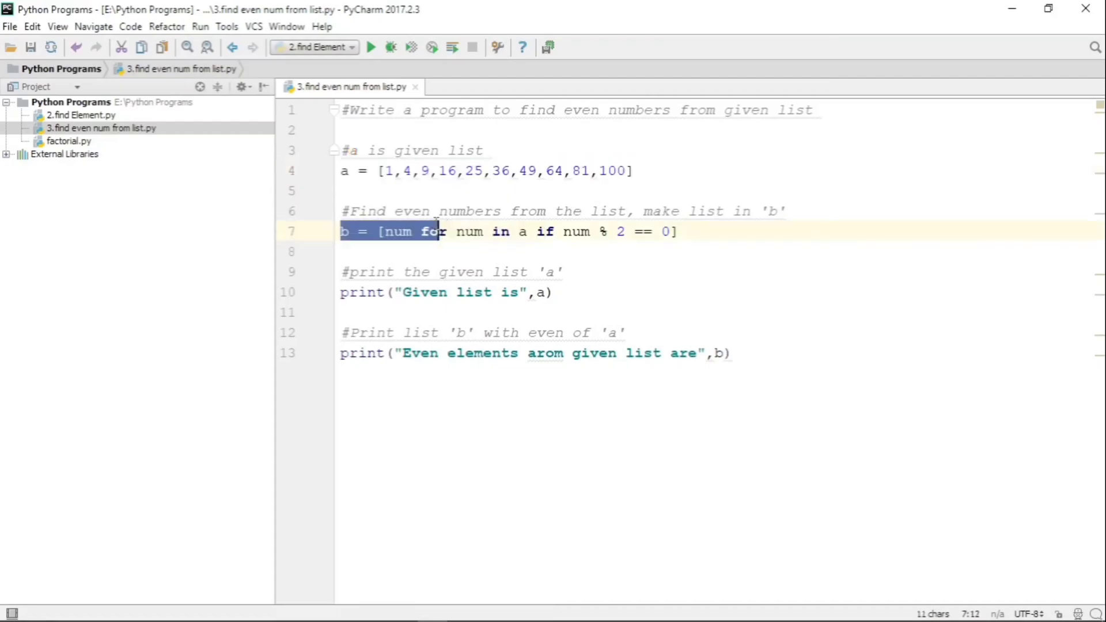
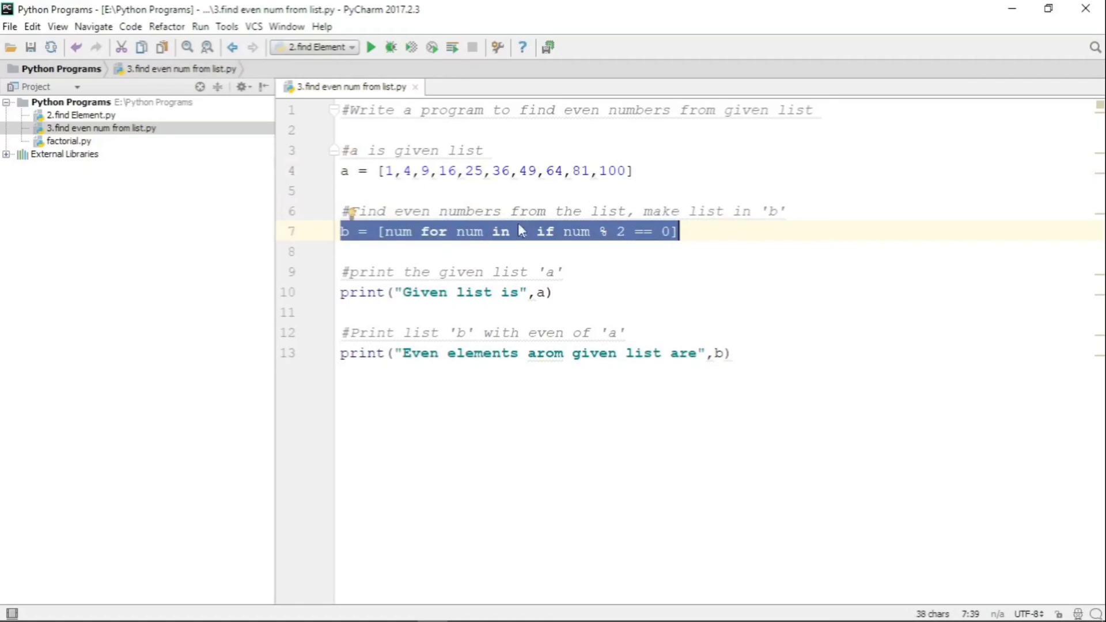
Run '3.find even num from list', printing the list and evens [4, 16, 36, 64, 100].
click(623, 262)
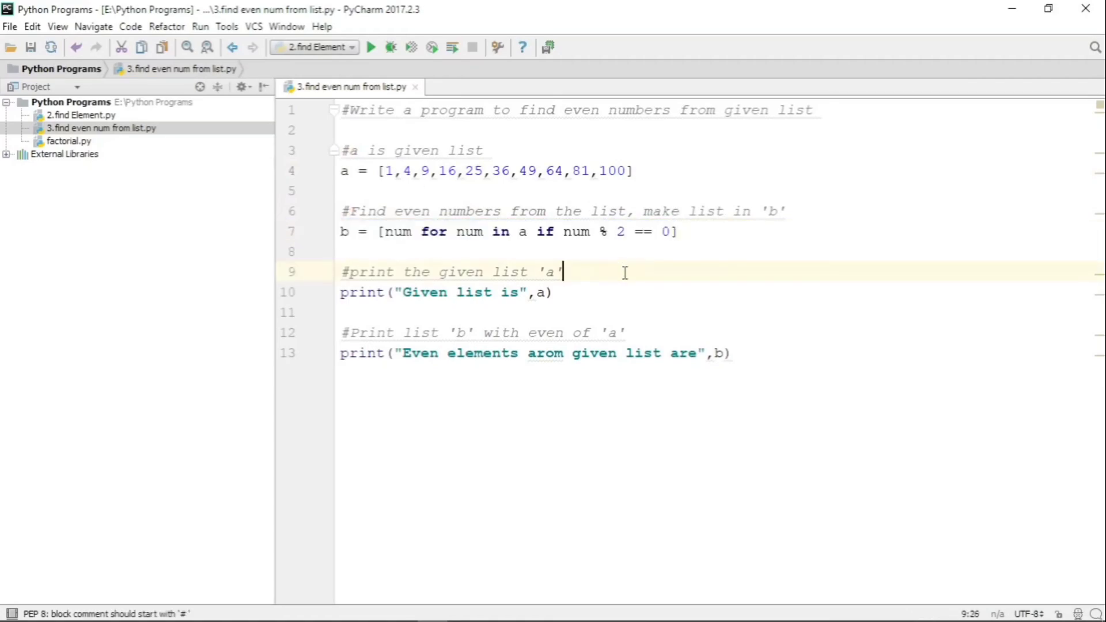
right_click(622, 273)
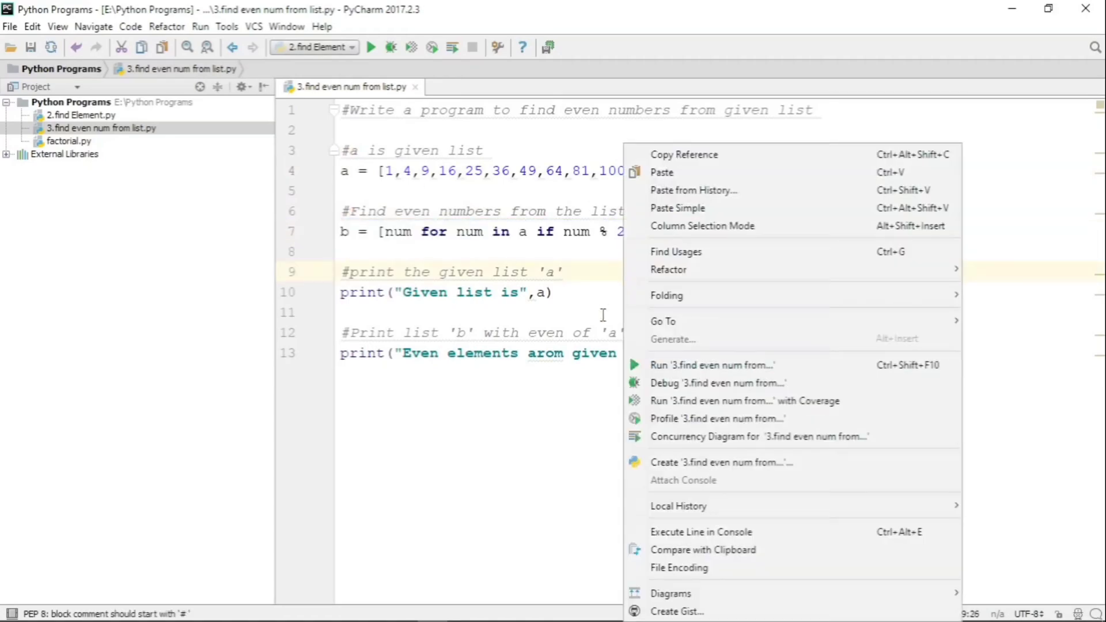
click(667, 372)
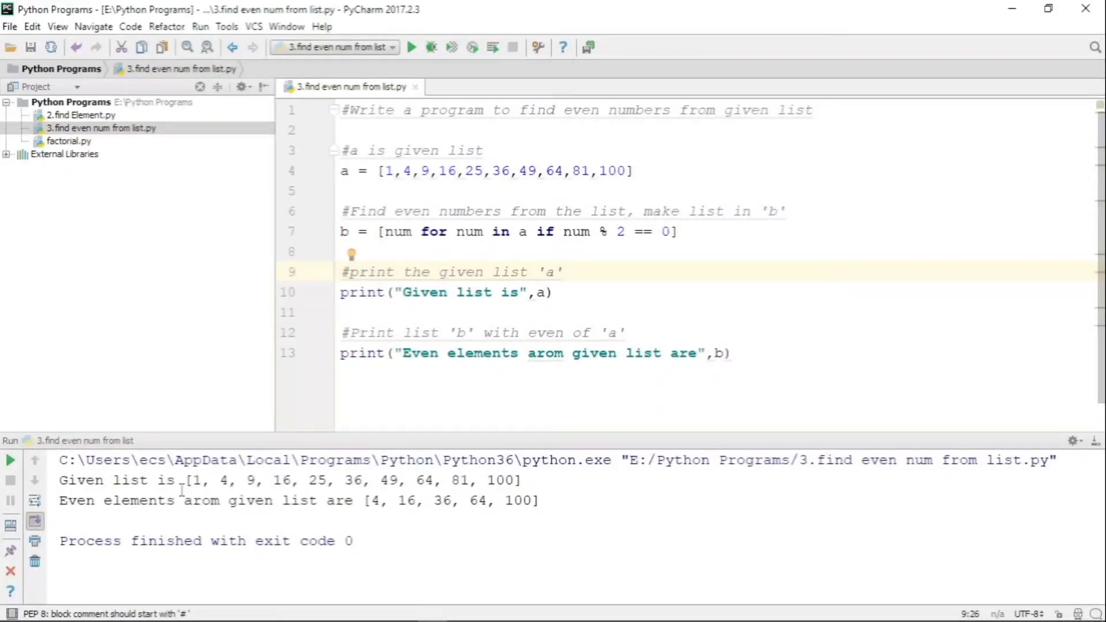
drag(60, 480, 525, 482)
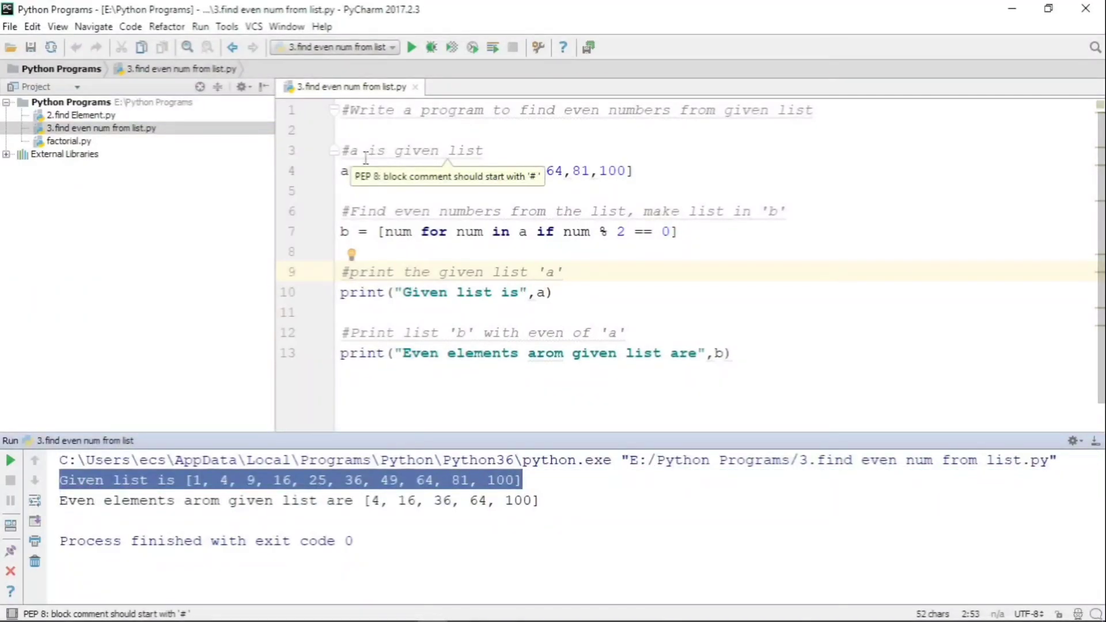
drag(343, 170, 689, 176)
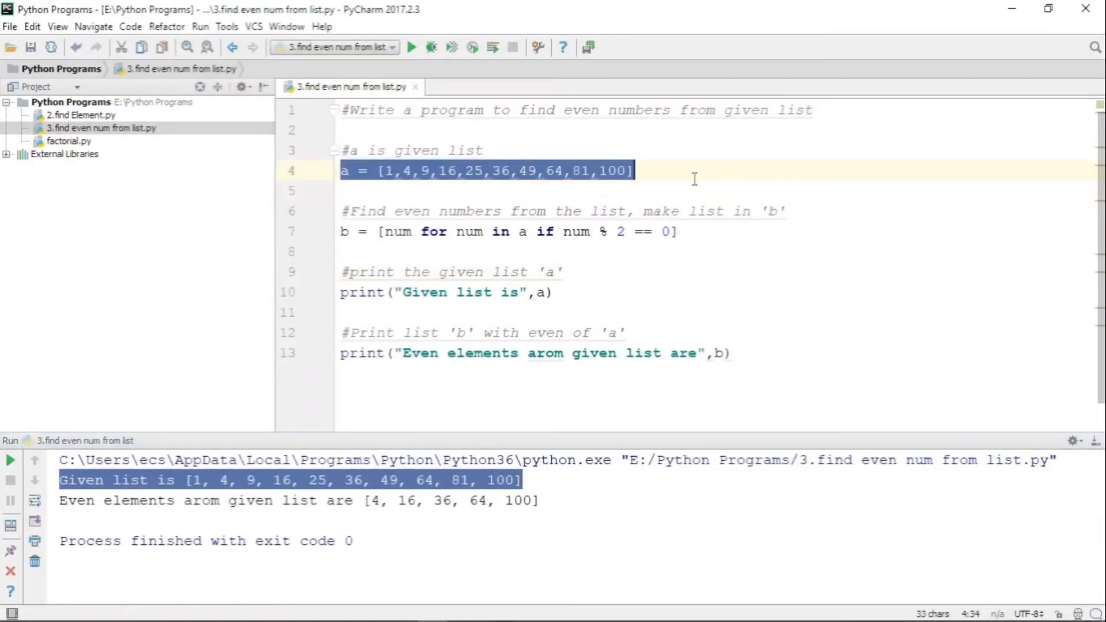
click(343, 232)
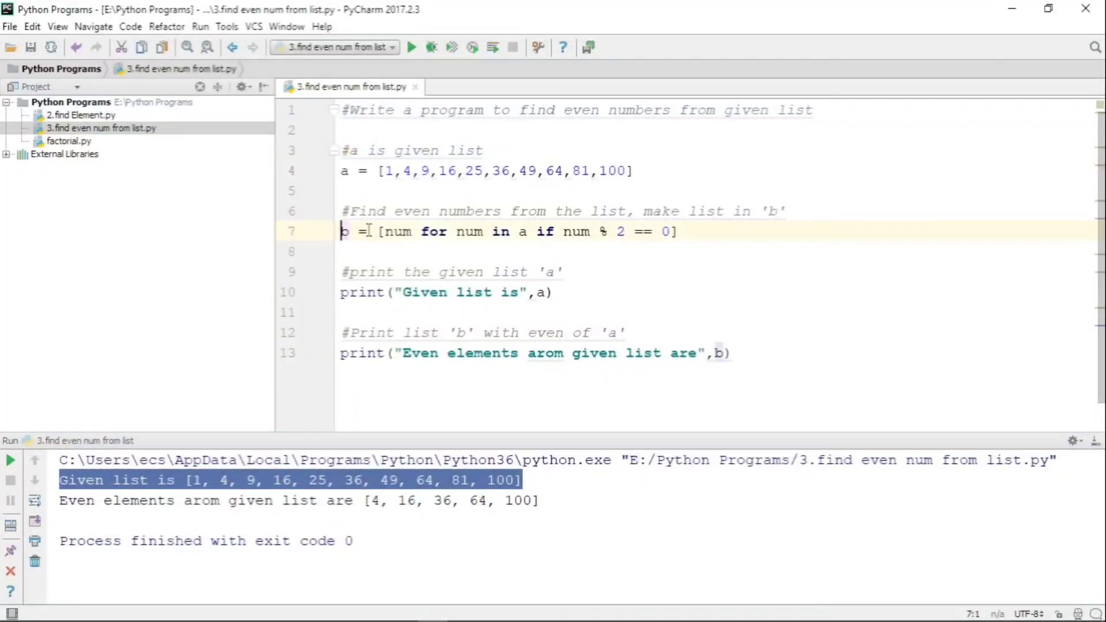
double_click(398, 231)
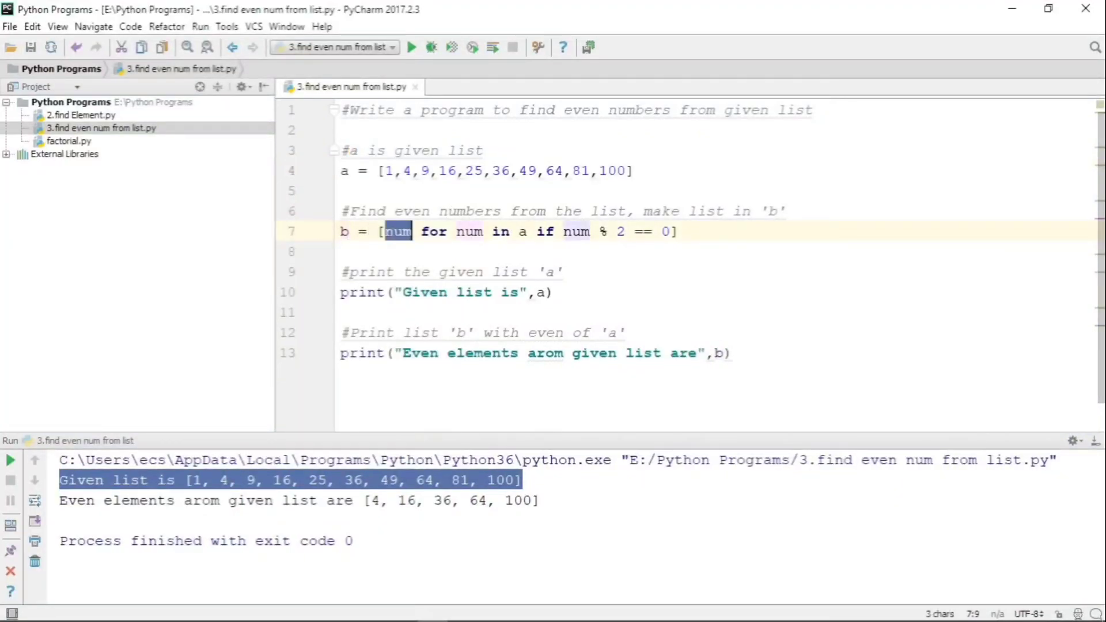
double_click(433, 231)
triple_click(432, 231)
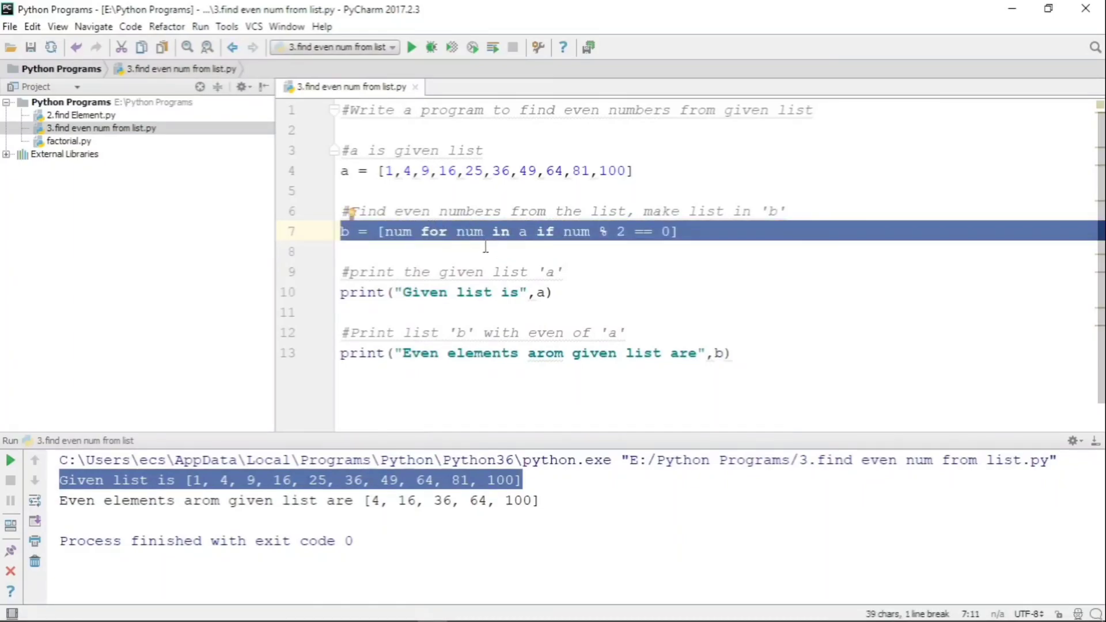
double_click(594, 353)
triple_click(595, 353)
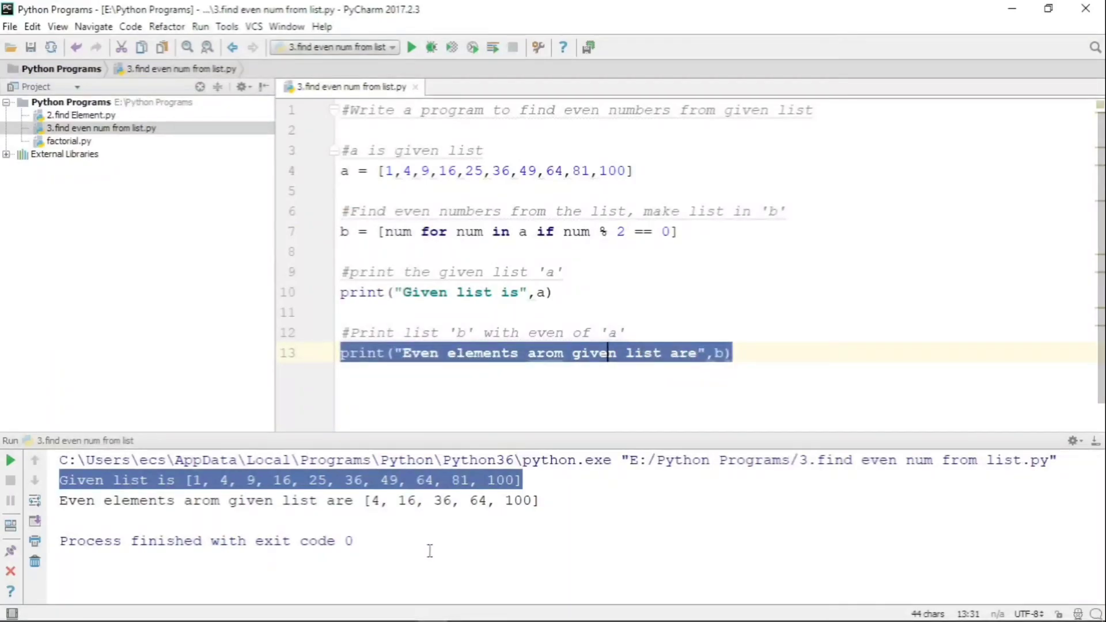
click(609, 353)
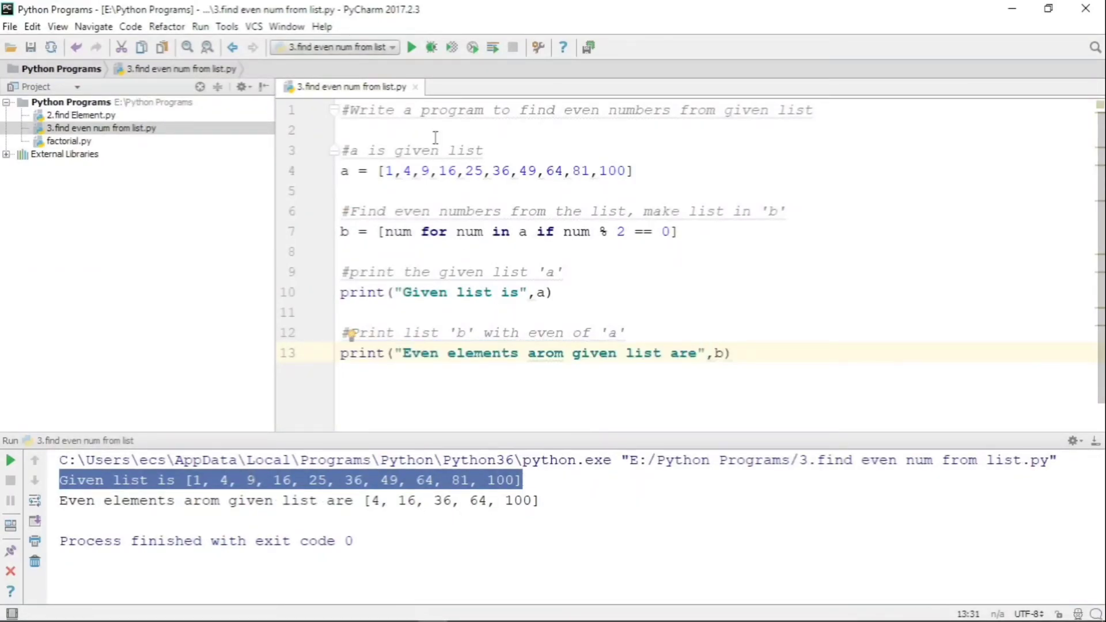